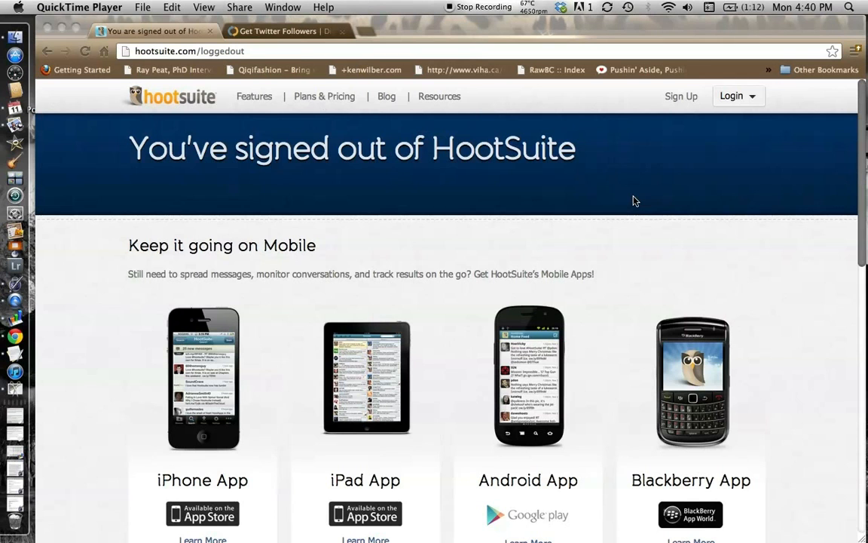
Log in to HootSuite with the first listed Google account
left_click(634, 200)
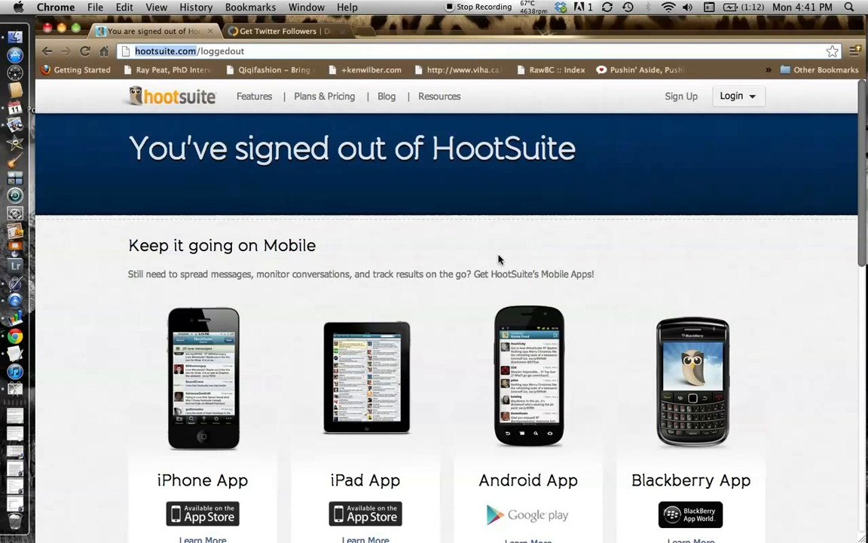
left_click(740, 98)
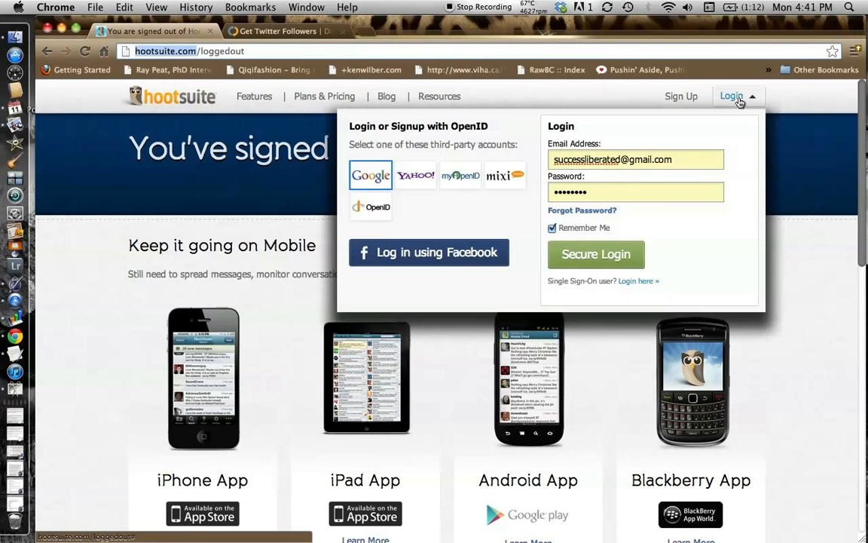
left_click(375, 175)
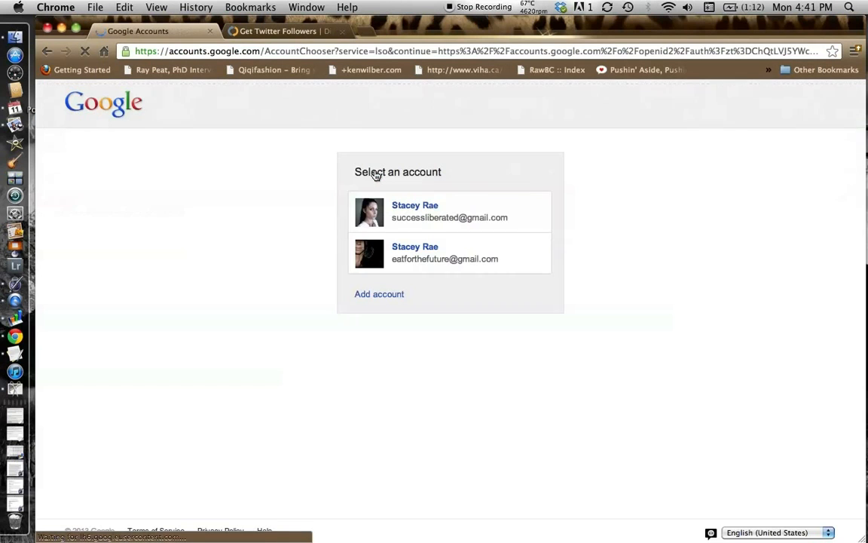
left_click(411, 214)
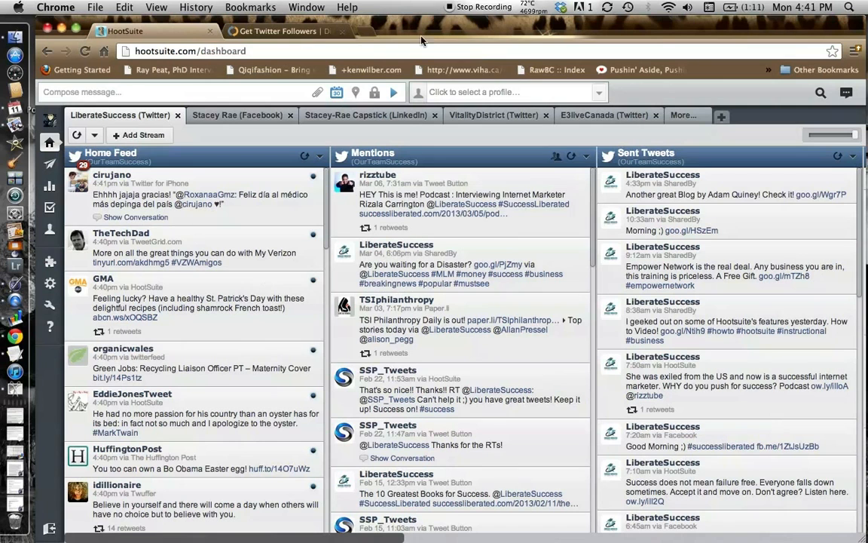
View the Add Social Network options from the profile selector and close them without adding a network
left_click(418, 92)
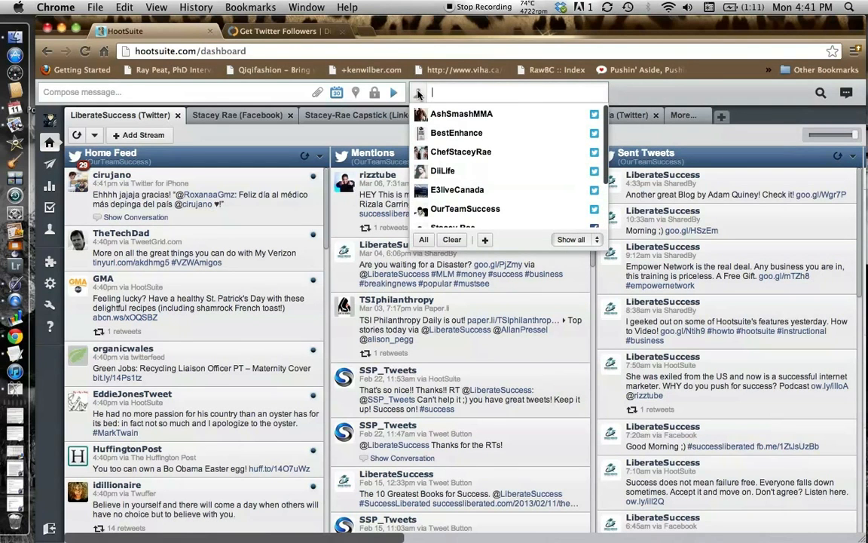
left_click(423, 94)
left_click(422, 94)
left_click(485, 240)
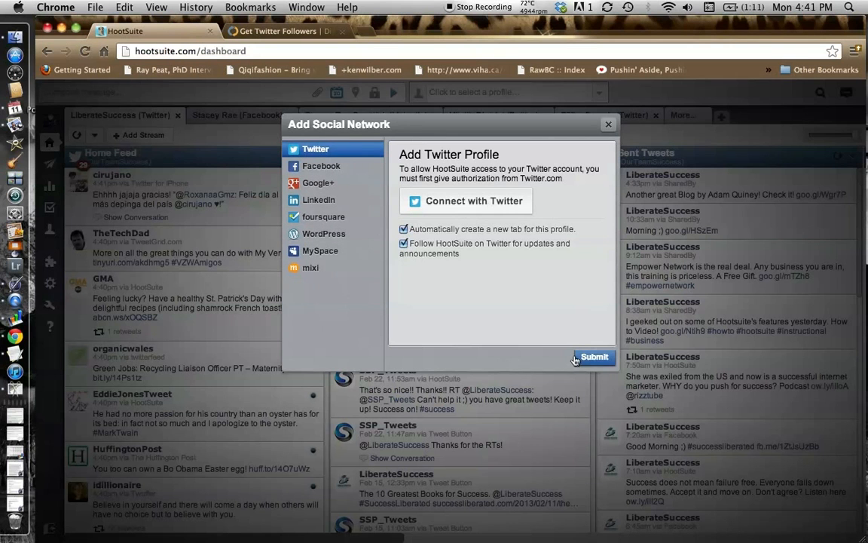
left_click(607, 125)
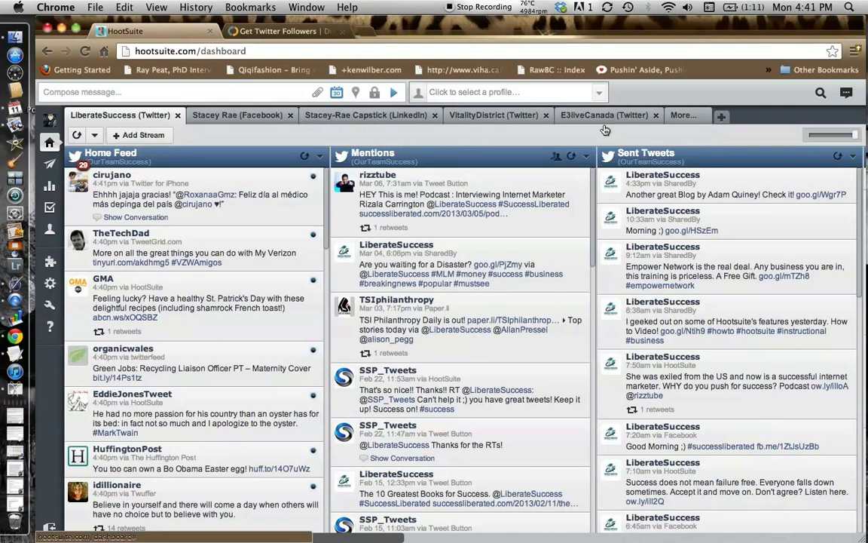
Add a new dashboard tab, keeping the default name untitled
left_click(722, 117)
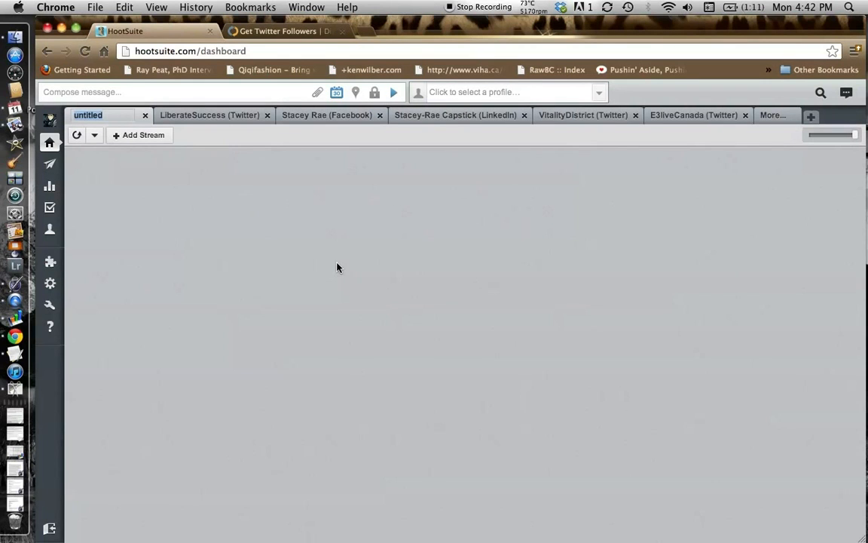
left_click(103, 118)
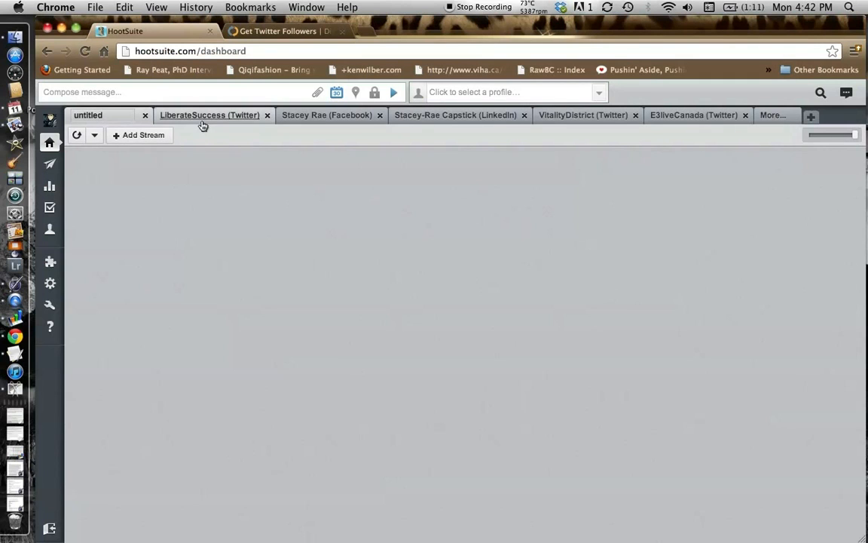
key("Return")
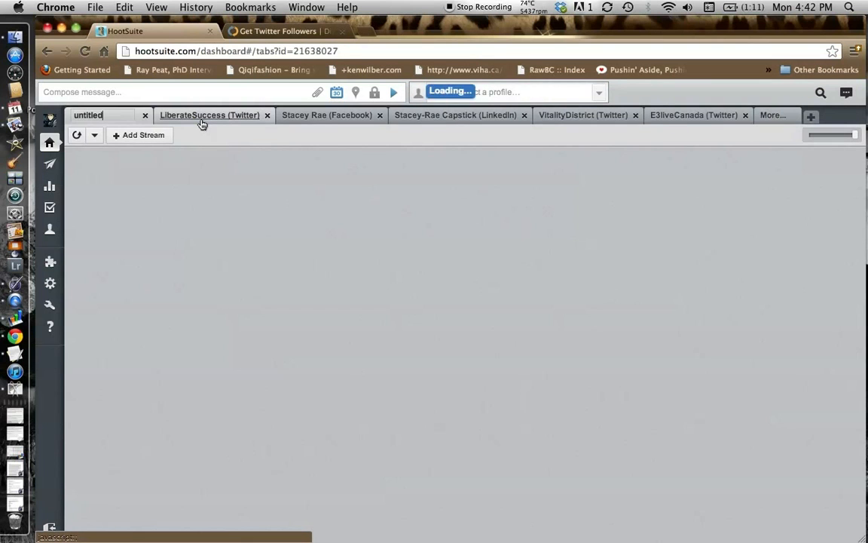
Look across the streams of the LiberateSuccess (Twitter) tab, from the Home Feed through to Scheduled Tweets
left_click(121, 117)
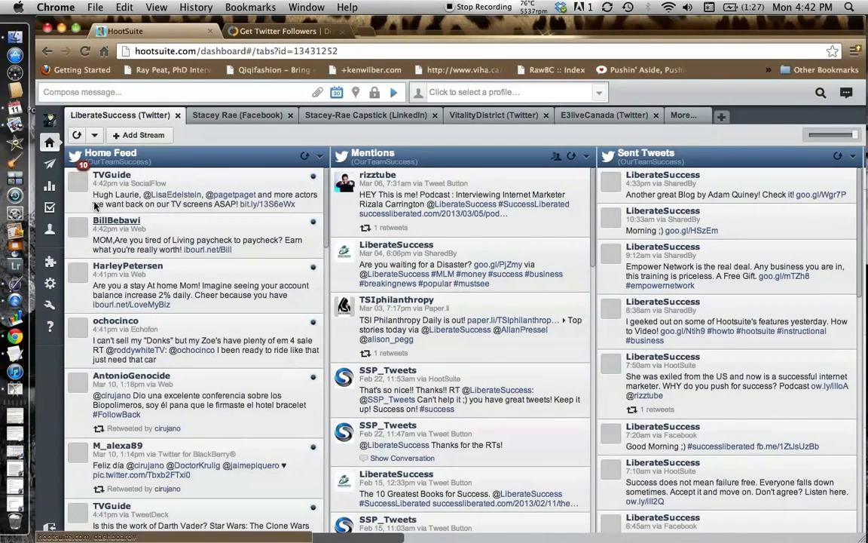
scroll(271, 317, "right", 1)
scroll(271, 317, "right", 10)
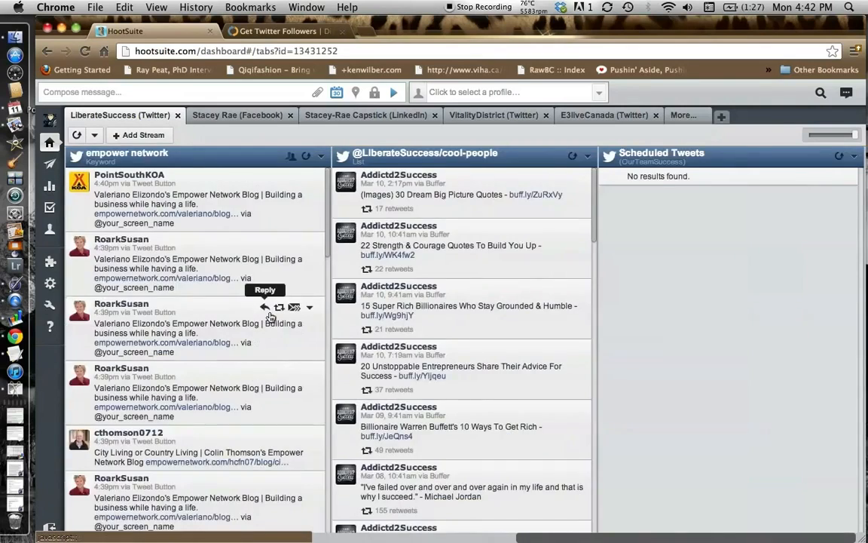
scroll(270, 316, "left", 10)
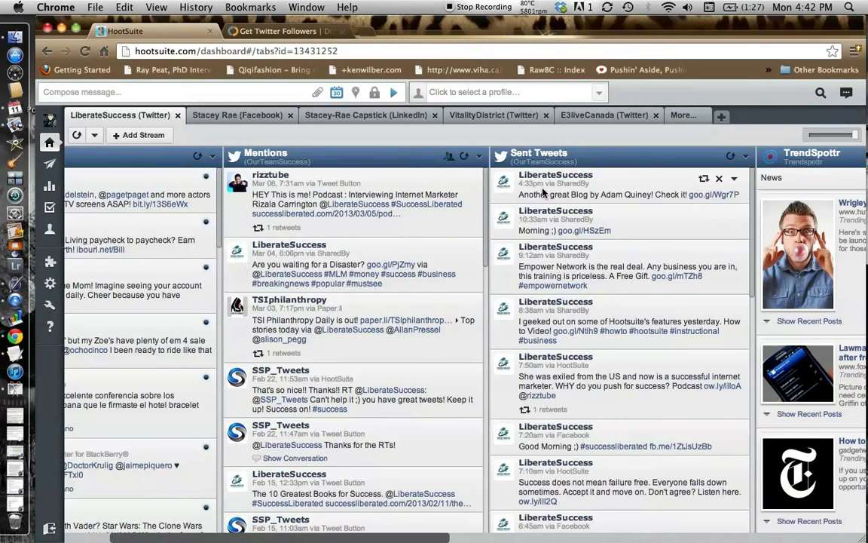
Add another dashboard tab and name it Tester
left_click(718, 118)
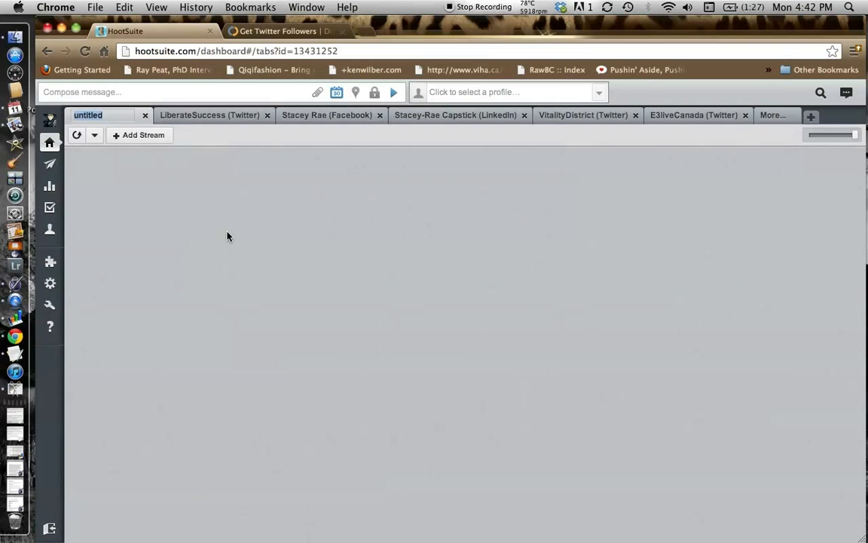
type("Tester")
key("Return")
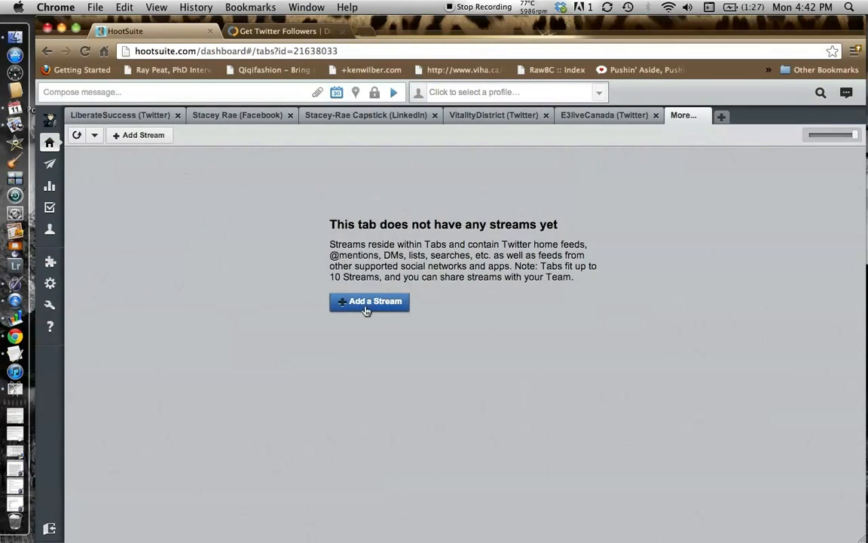
Add Scheduled Messages and Wall Posts streams from the Success Liberated Online Facebook page to the new tab
left_click(364, 304)
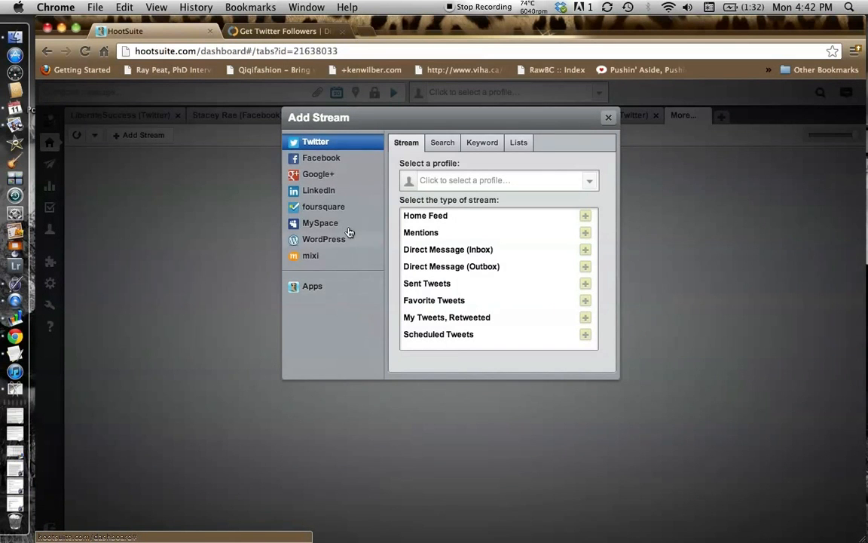
left_click(328, 159)
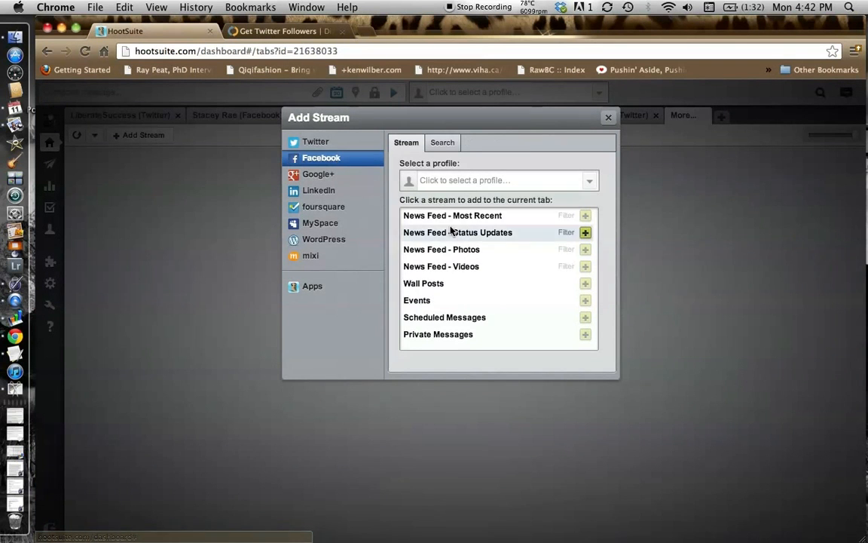
left_click(442, 178)
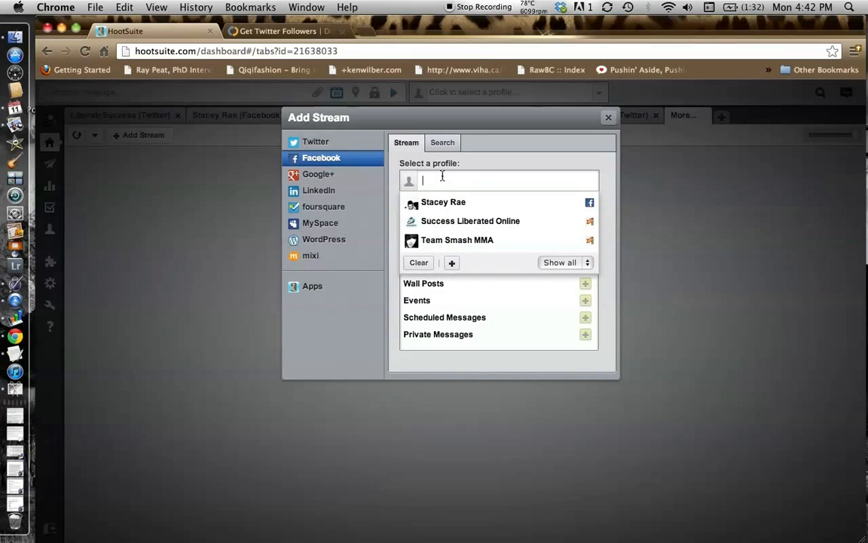
left_click(445, 220)
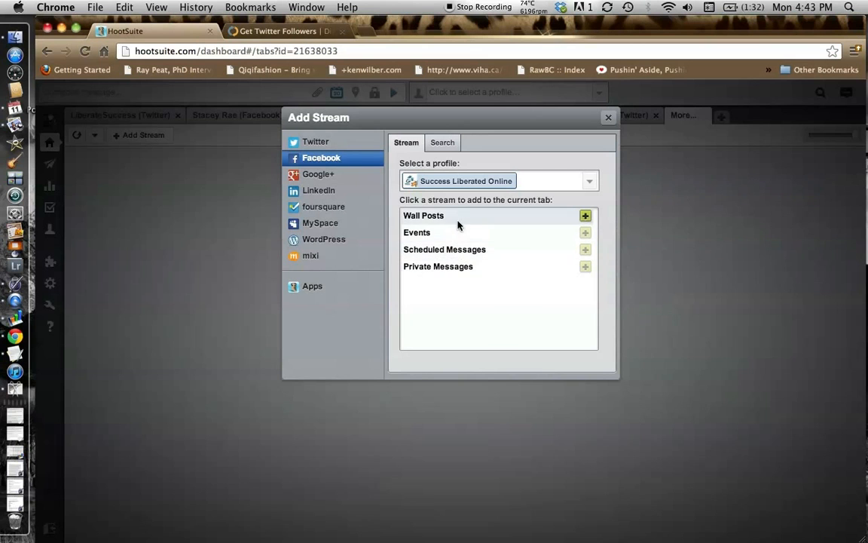
left_click(587, 249)
left_click(586, 217)
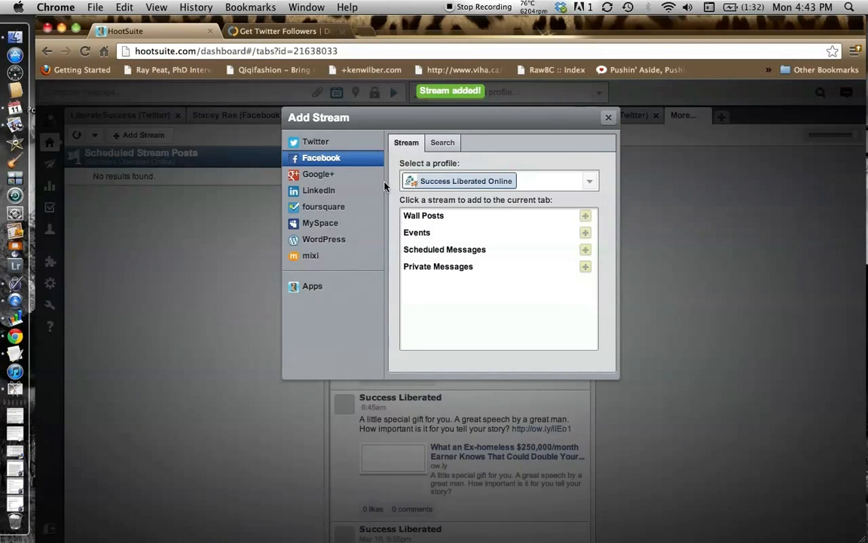
Add the Home Feed and My Tweets, Retweeted streams of the OurTeamSuccess Twitter profile, and close the stream dialog
left_click(333, 144)
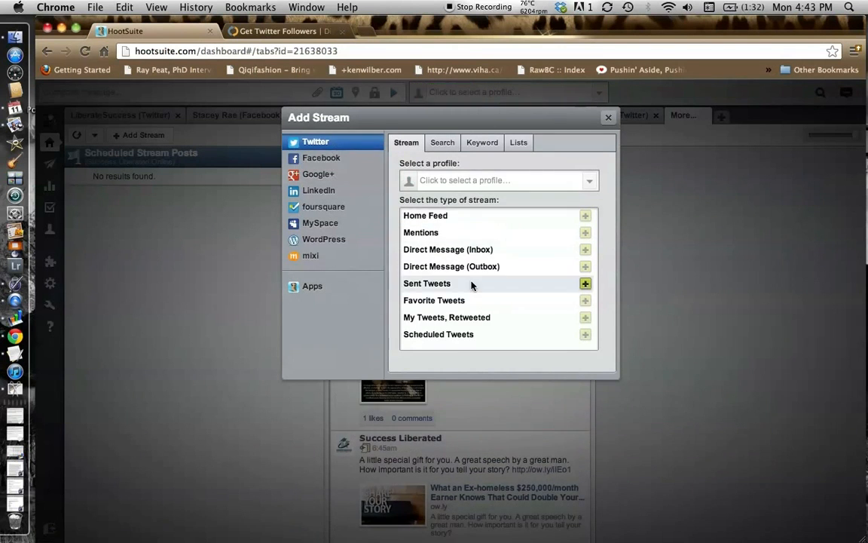
left_click(453, 182)
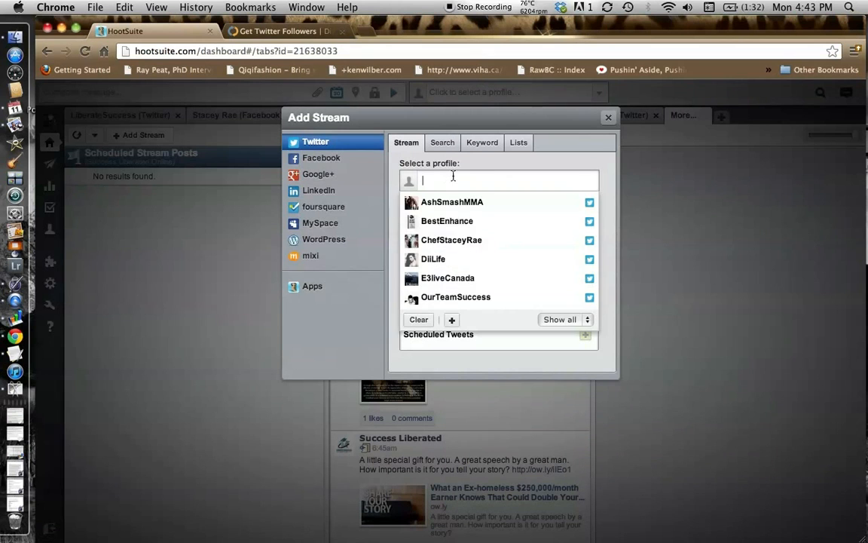
left_click(461, 297)
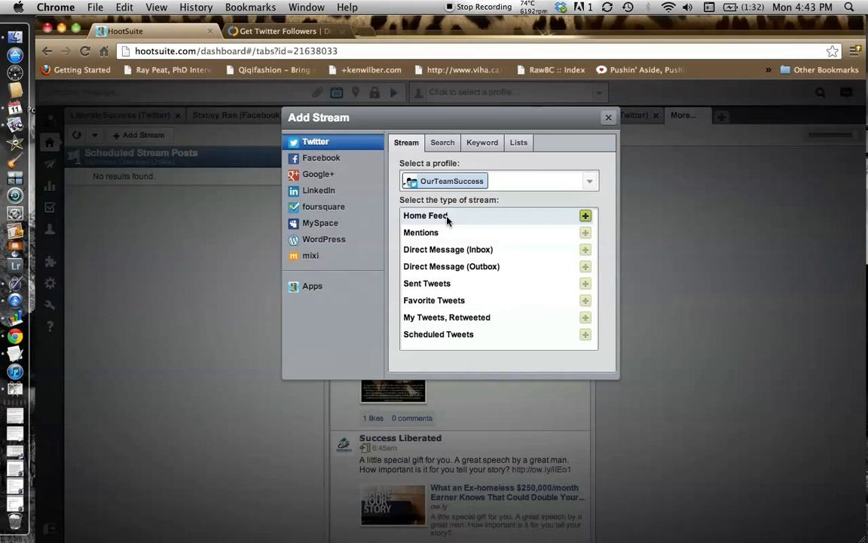
left_click(585, 216)
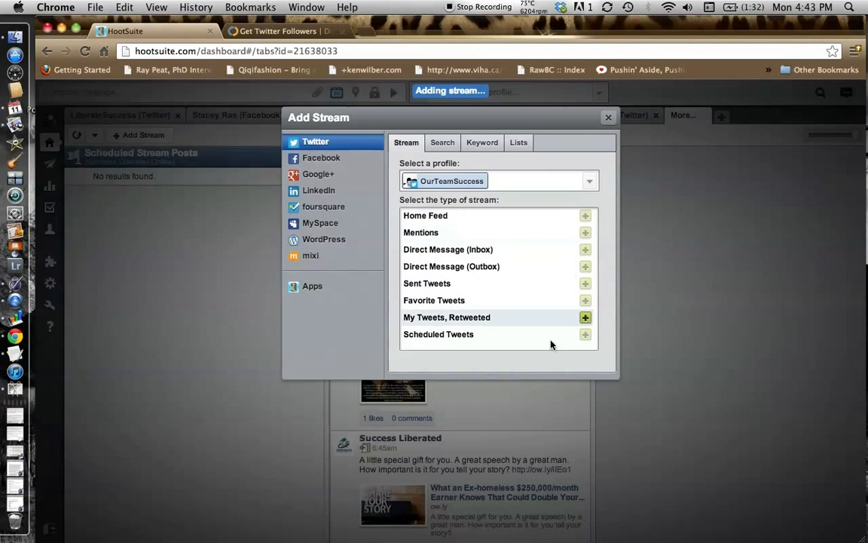
left_click(585, 318)
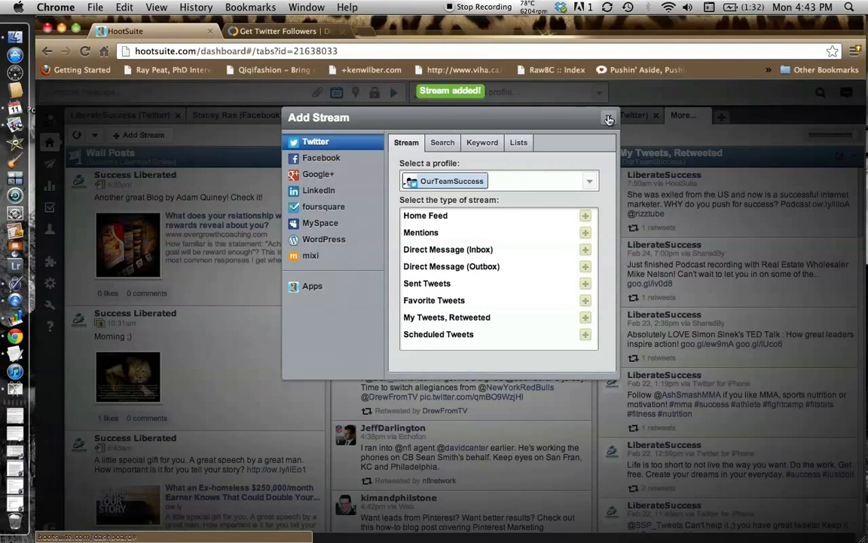
left_click(610, 121)
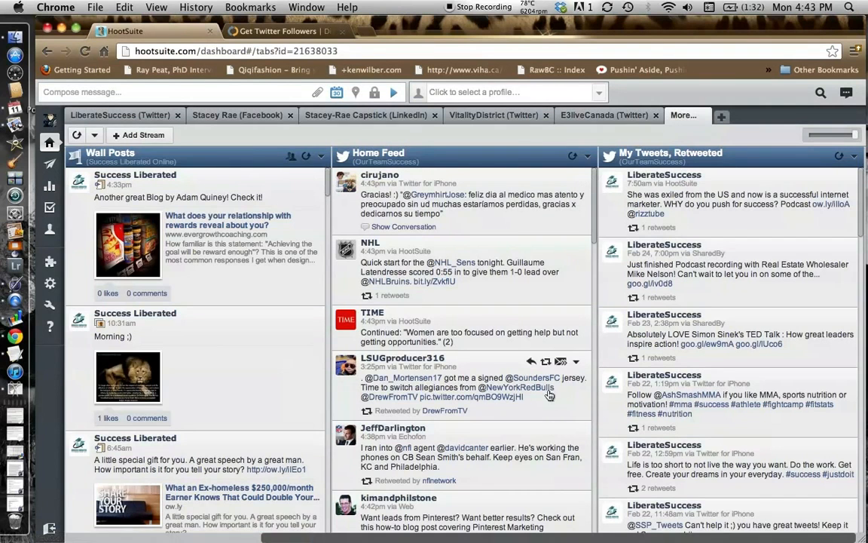
Look over the Facebook and Twitter streams added to the new tab
scroll(263, 346, "left", 5)
scroll(262, 345, "left", 2)
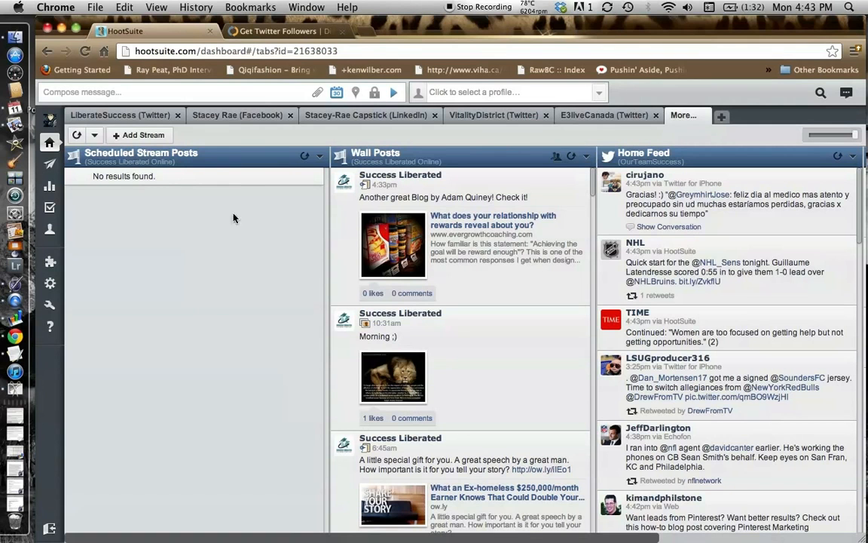
scroll(358, 215, "right", 4)
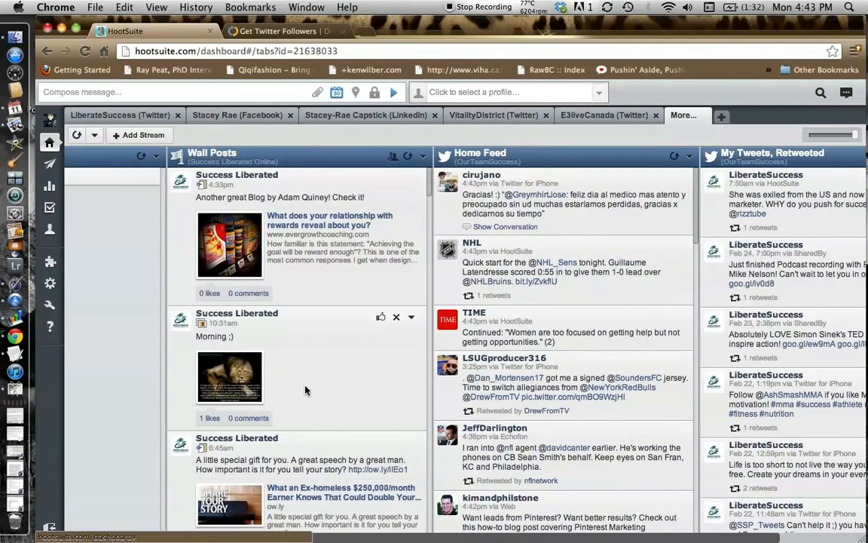
scroll(305, 390, "right", 3)
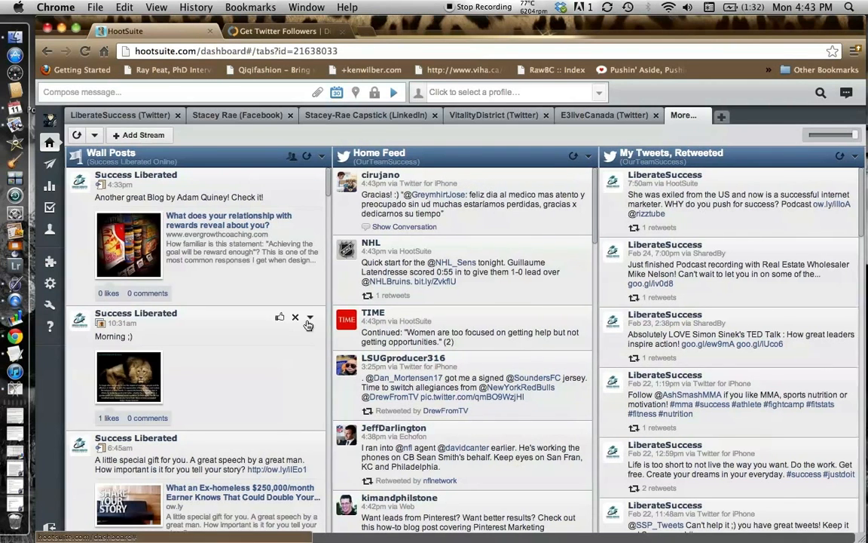
scroll(307, 324, "left", 5)
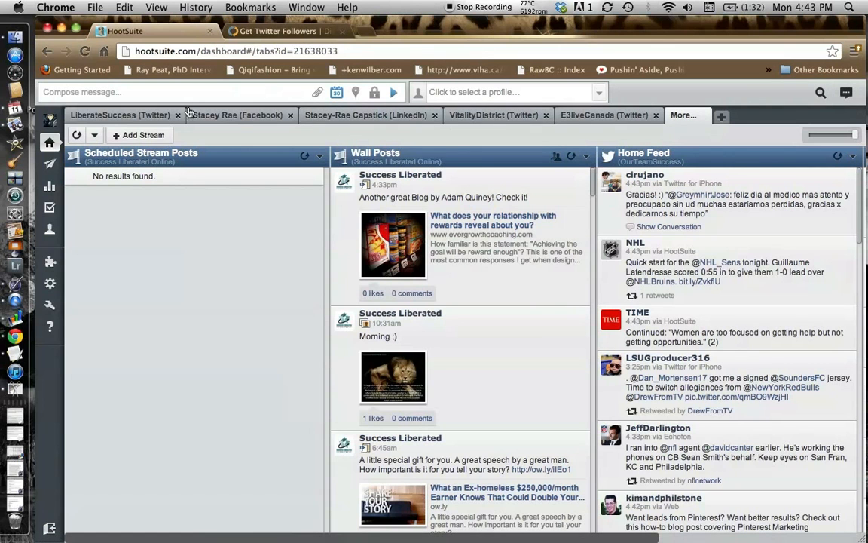
Return to the LiberateSuccess (Twitter) tab and examine its Mentions, Sent Tweets, TrendSpottr and empower network keyword streams
left_click(120, 113)
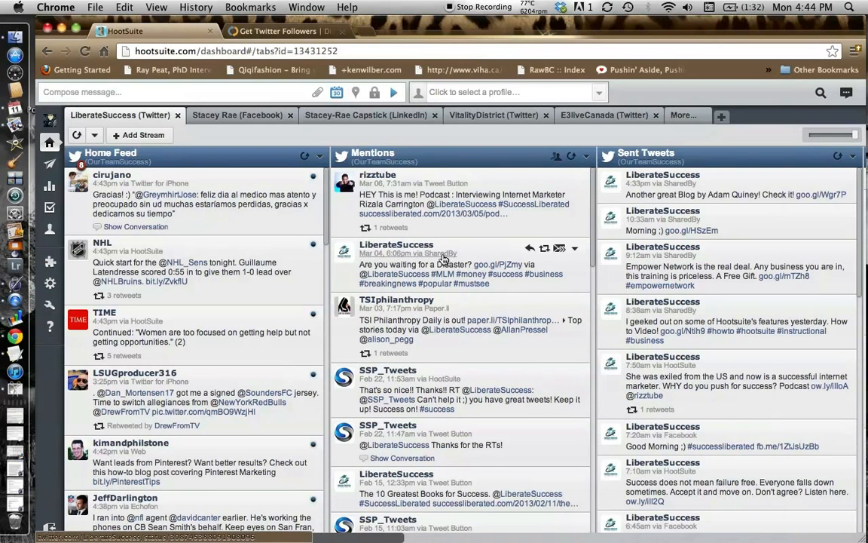
scroll(444, 259, "right", 3)
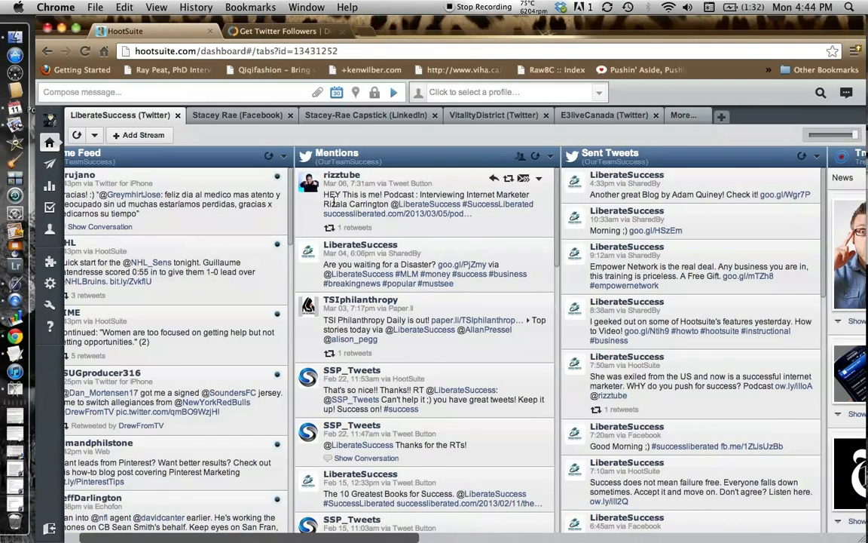
scroll(333, 202, "left", 3)
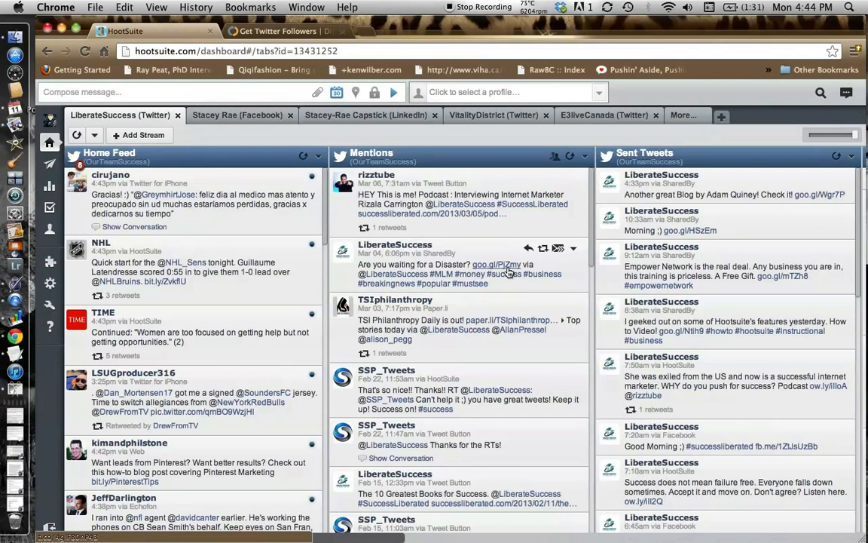
scroll(509, 272, "right", 5)
scroll(509, 270, "right", 3)
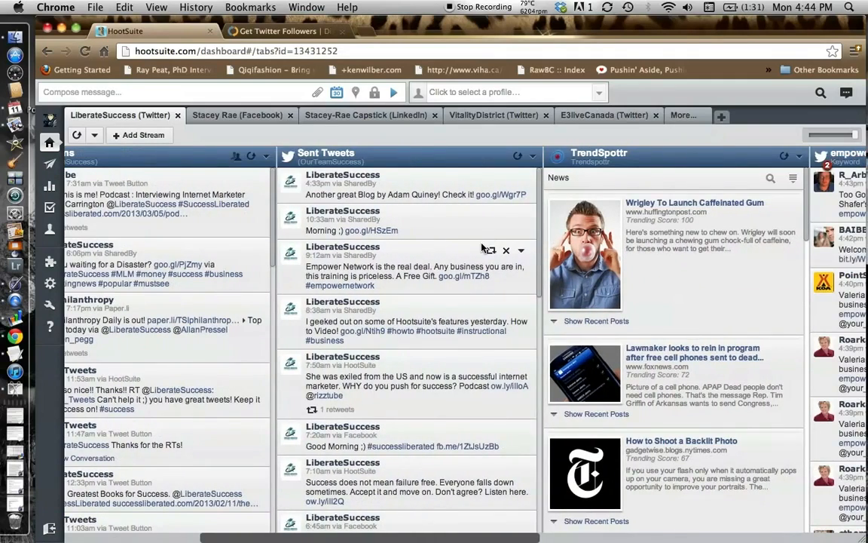
scroll(433, 218, "right", 5)
scroll(301, 271, "right", 3)
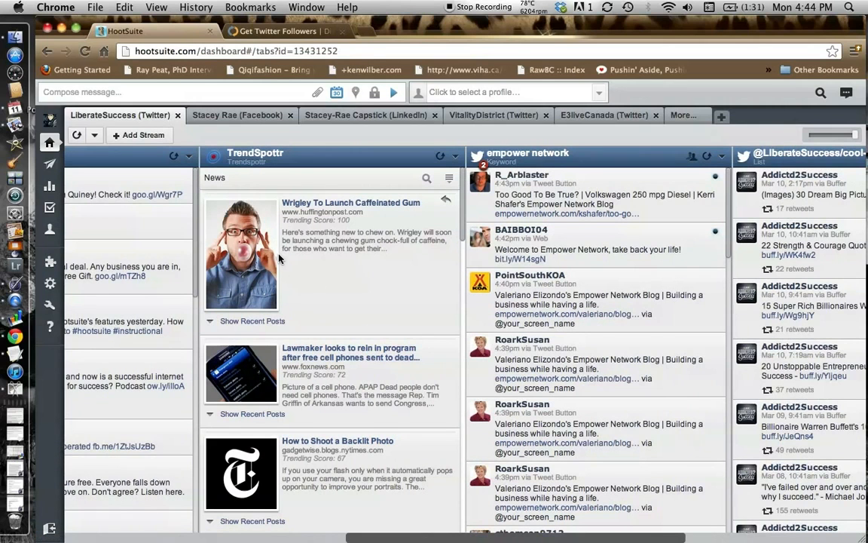
Look through the trending news stories in the TrendSpottr stream
scroll(279, 258, "right", 2)
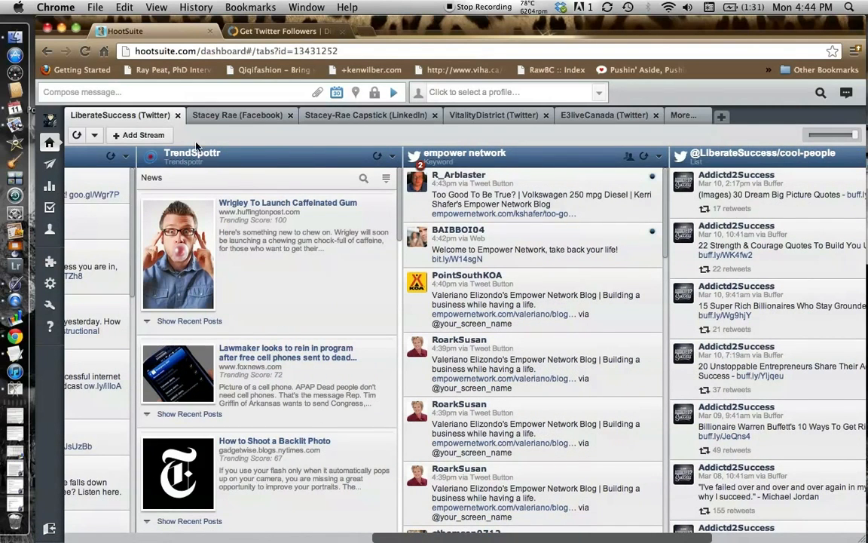
mouse_move(63, 164)
scroll(312, 316, "down", 2)
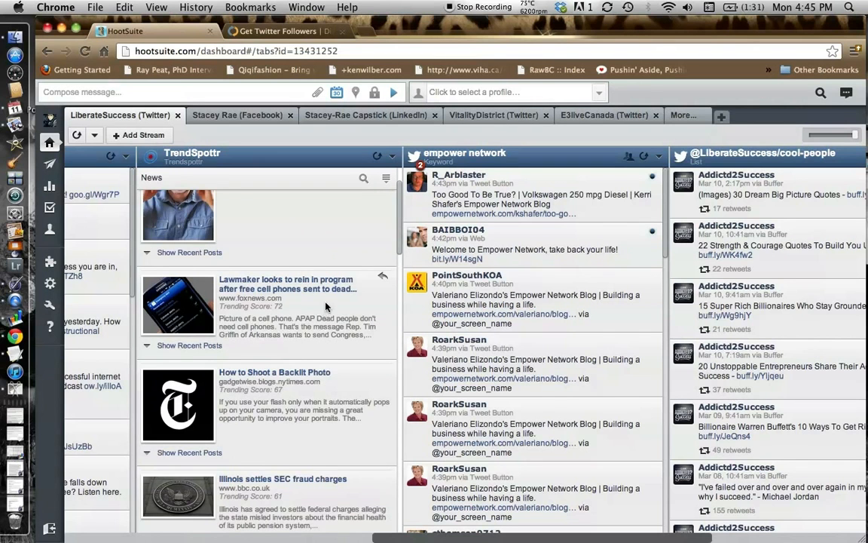
scroll(323, 311, "up", 2)
Follow the author of the "Welcome to Empower Network" tweet with the OurTeamSuccess profile, and close the author's profile window
scroll(484, 254, "right", 3)
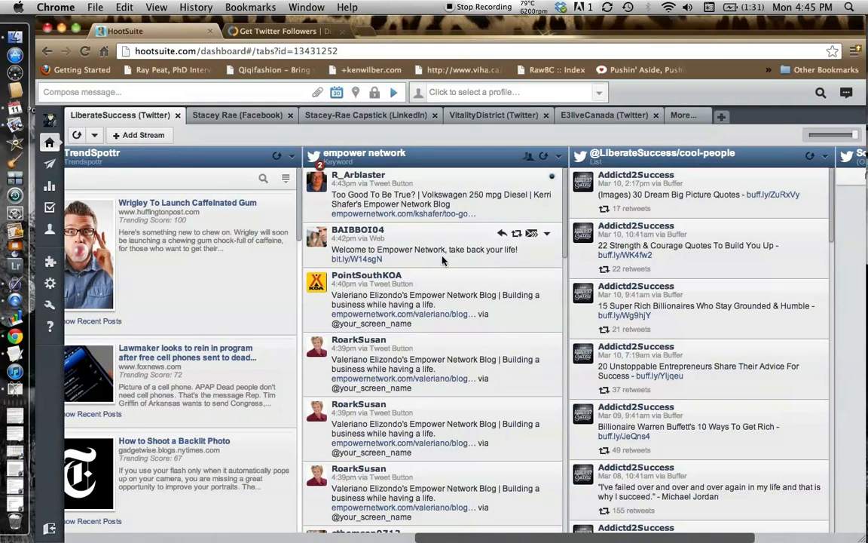
left_click(358, 230)
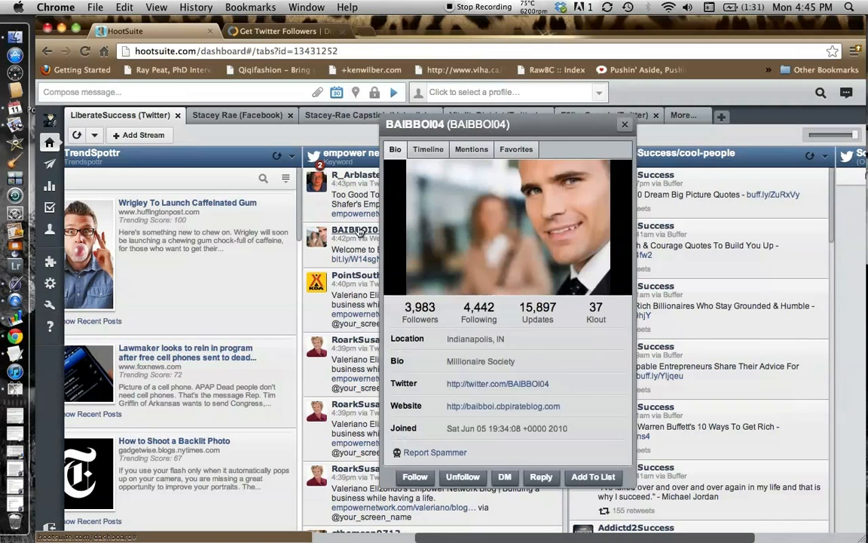
left_click(414, 476)
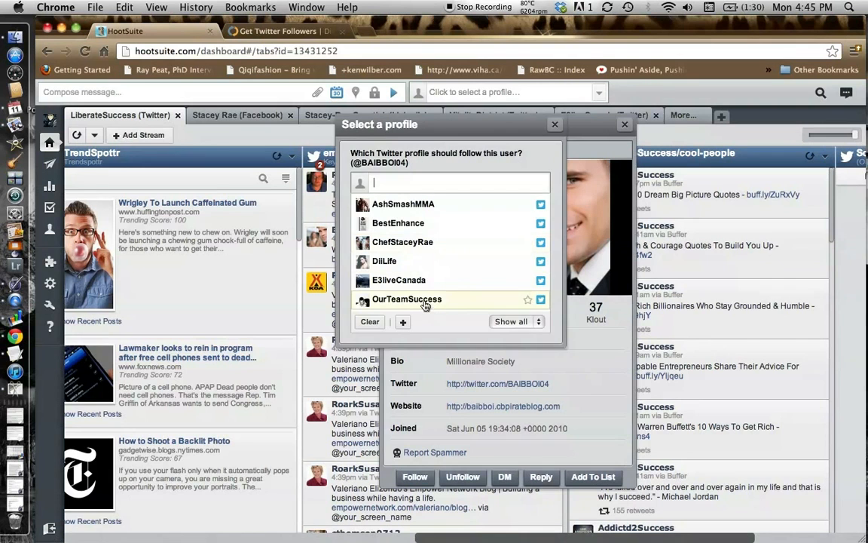
left_click(377, 302)
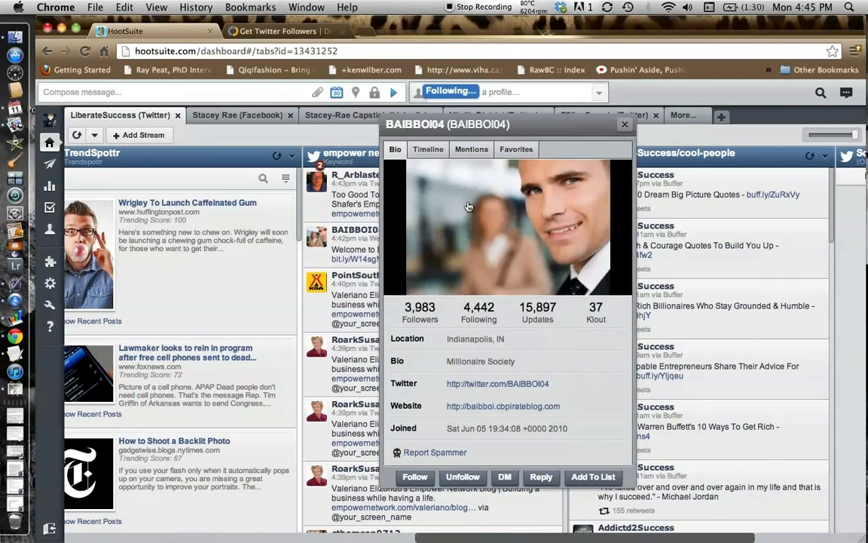
left_click(622, 126)
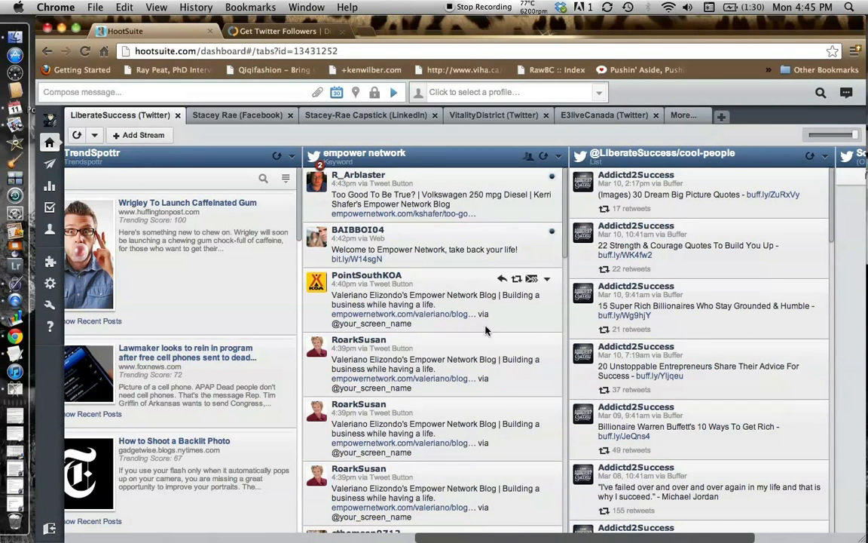
Add a Twitter keyword stream tracking "whole food nutrition", "vega" and "green juice" to the LiberateSuccess (Twitter) tab
scroll(484, 329, "right", 3)
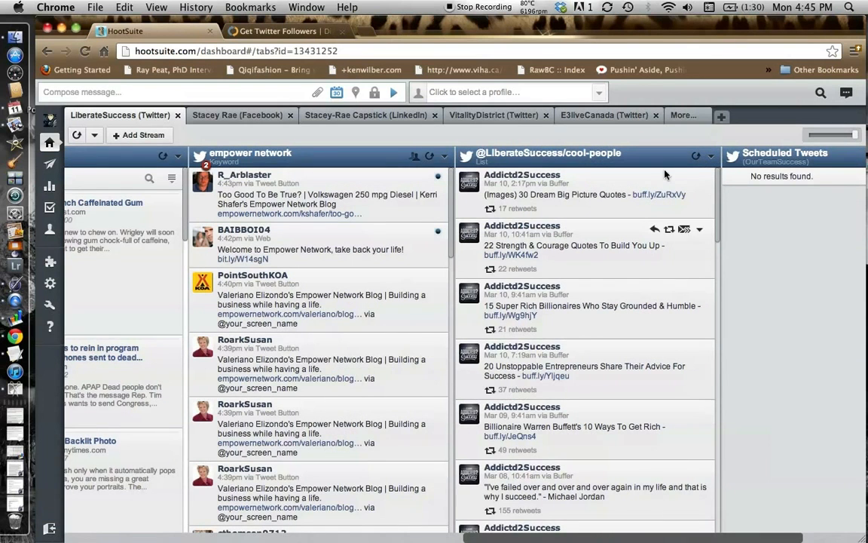
scroll(562, 264, "right", 3)
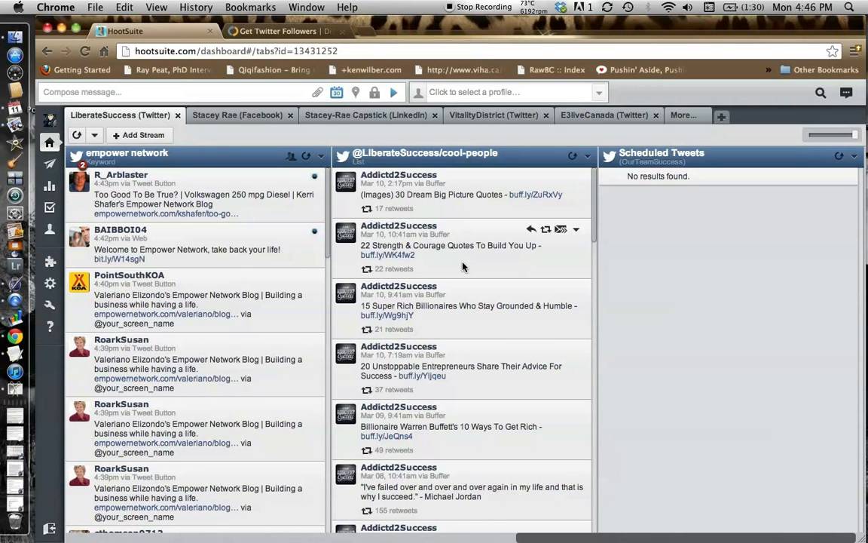
left_click(140, 135)
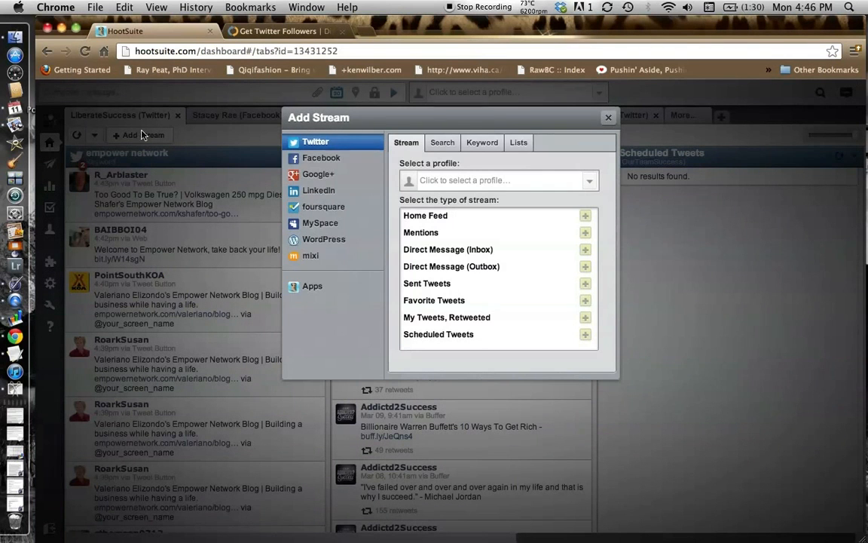
left_click(481, 143)
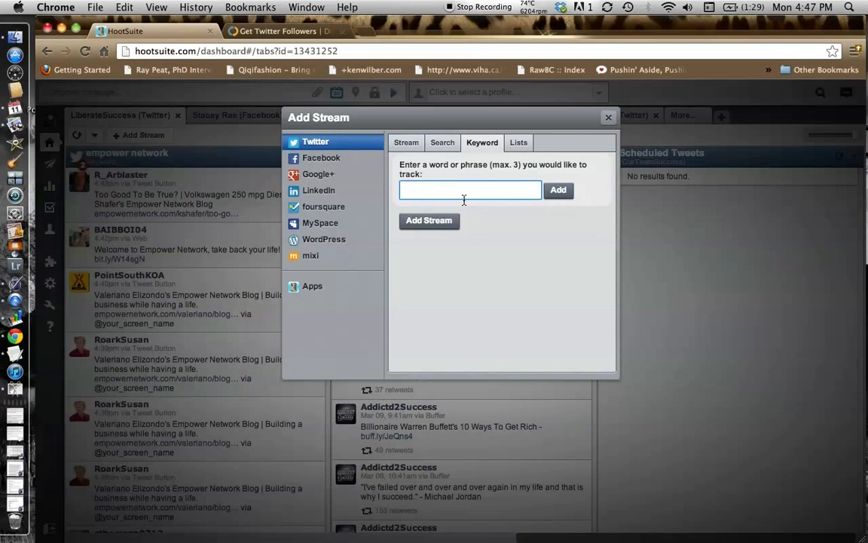
type("whole food nutrition")
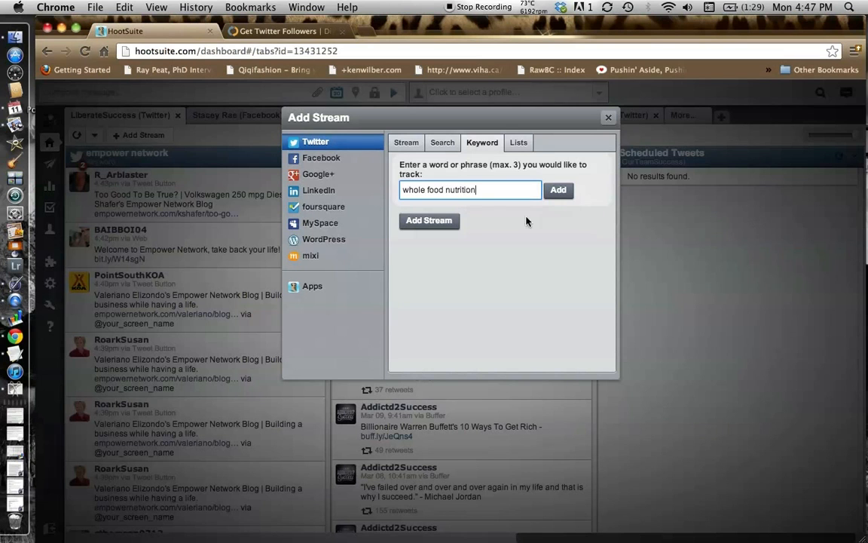
left_click(559, 195)
left_click(466, 189)
type("vega")
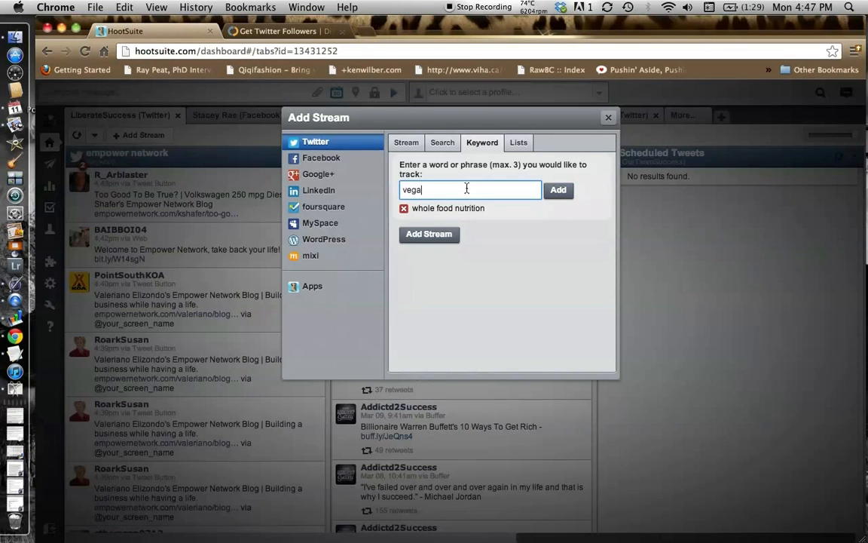
left_click(558, 191)
left_click(431, 189)
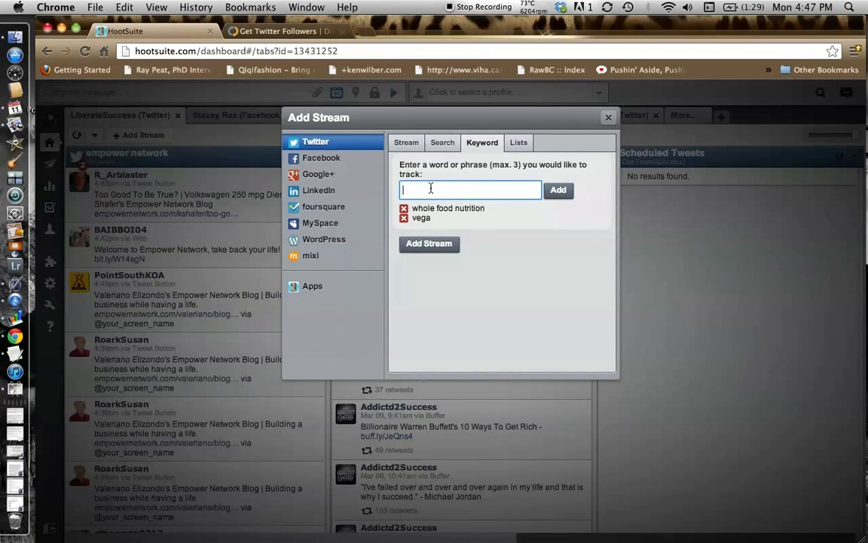
type("green juice")
left_click(548, 190)
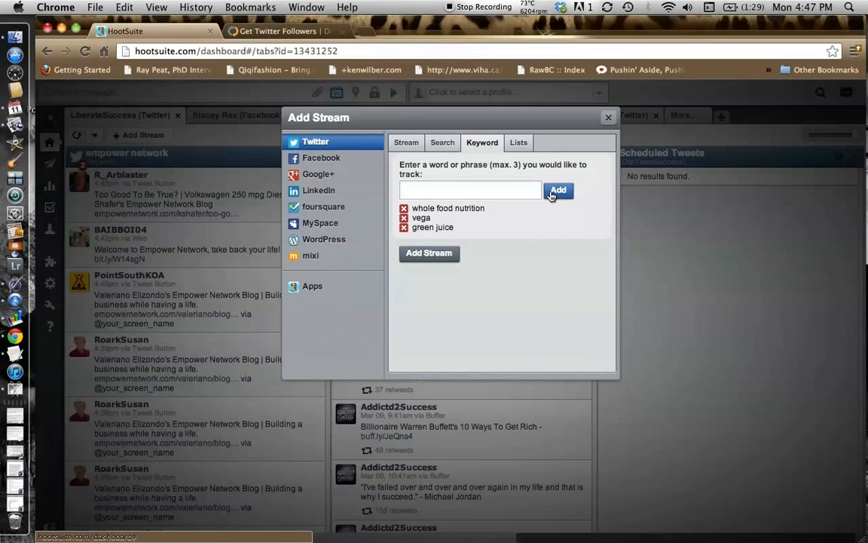
left_click(446, 249)
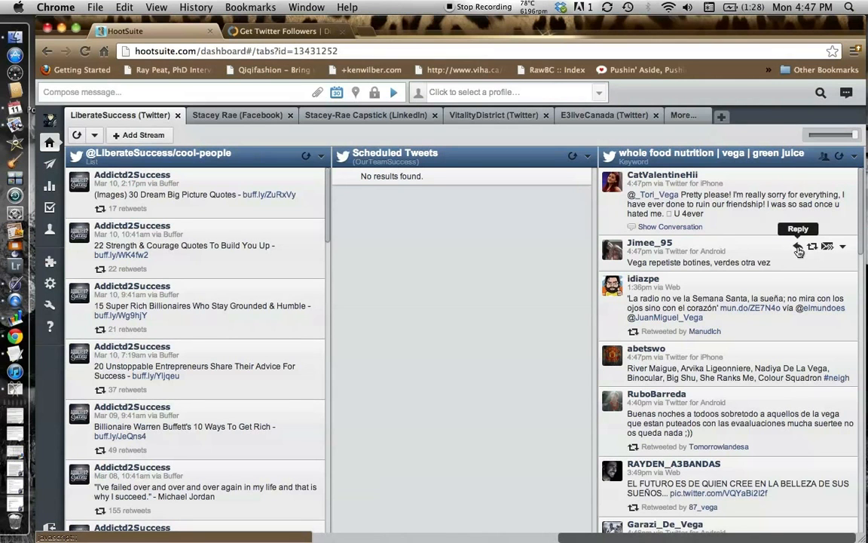
Start a reply to the "Vega repetiste botines" tweet in the new keyword stream, and collapse the message composer without sending
left_click(798, 248)
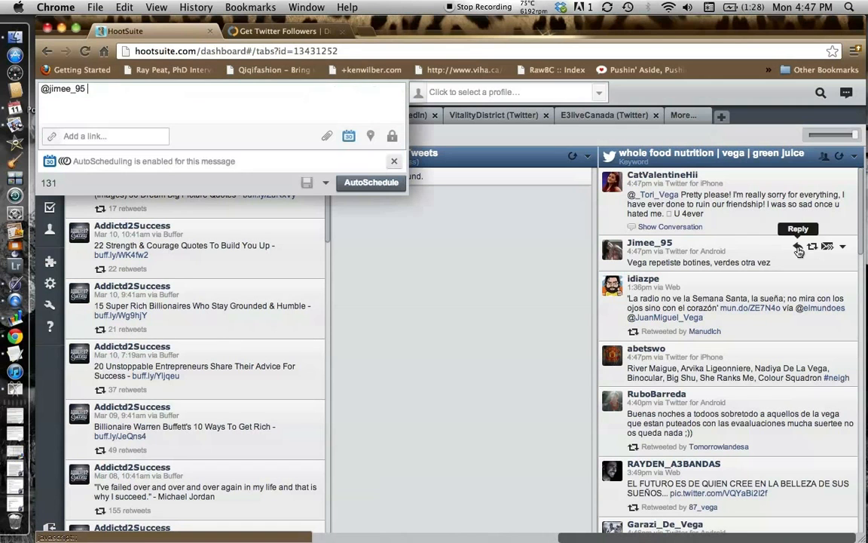
left_click_drag(88, 86, 22, 88)
left_click(159, 99)
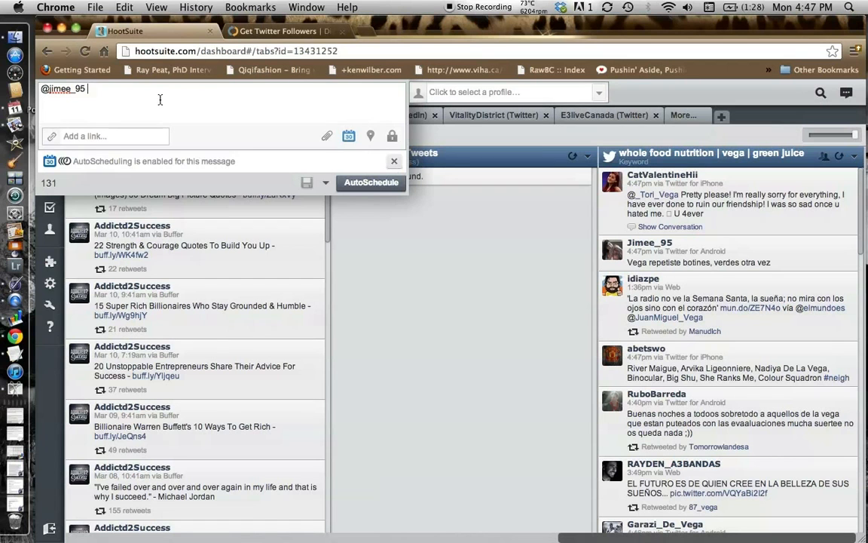
left_click(357, 197)
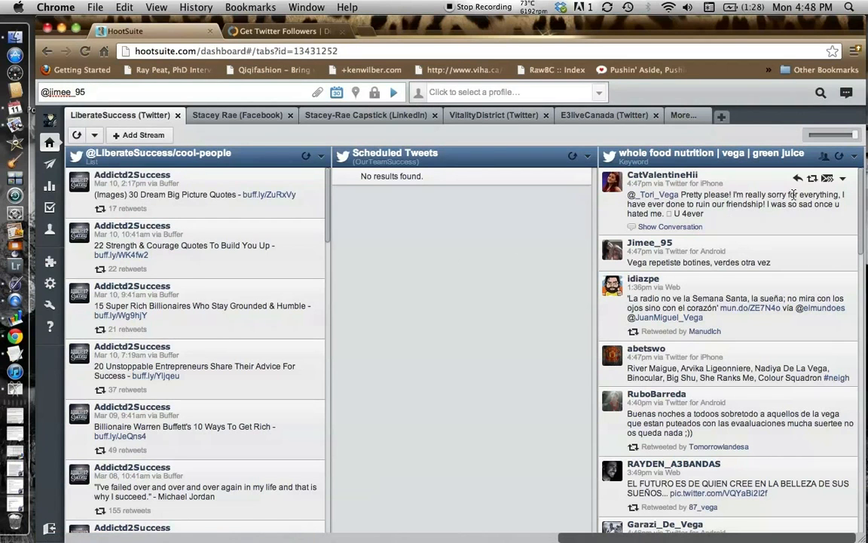
left_click(842, 181)
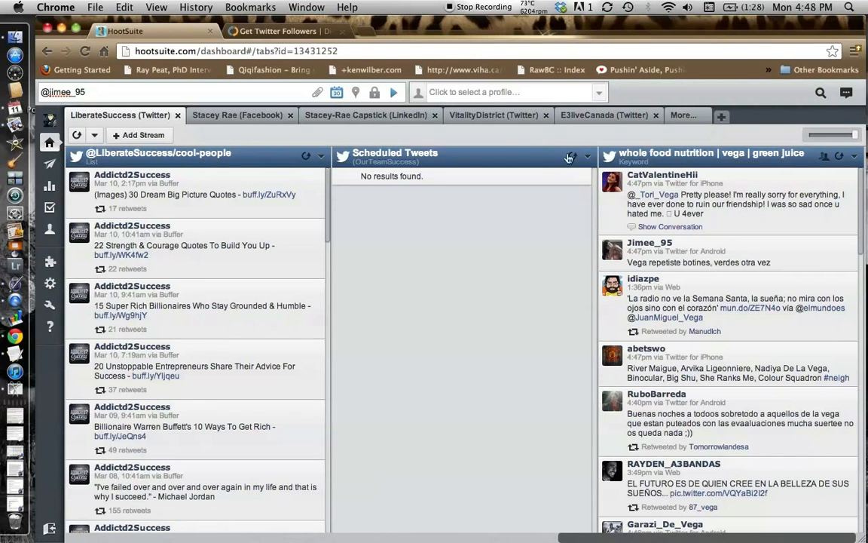
Begin a Twitter list stream for the OurTeamSuccess profile, choosing to create a new list
left_click(139, 135)
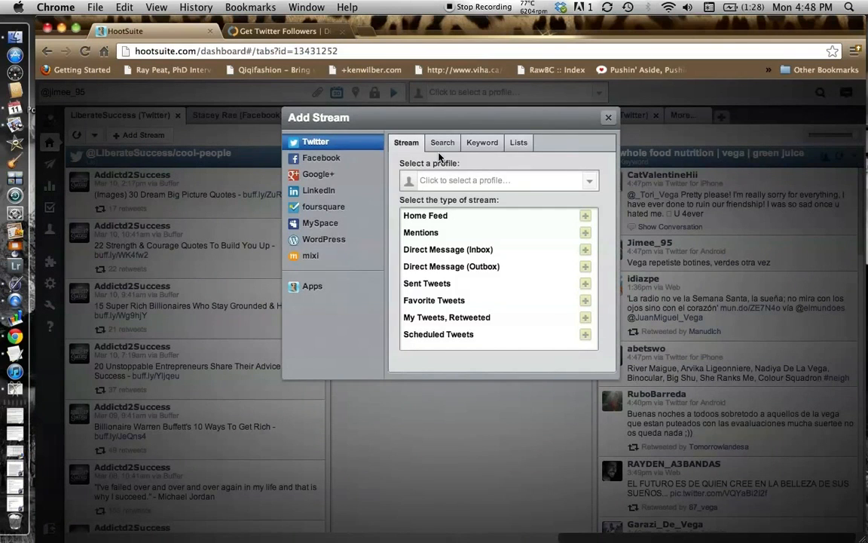
left_click(519, 143)
left_click(501, 180)
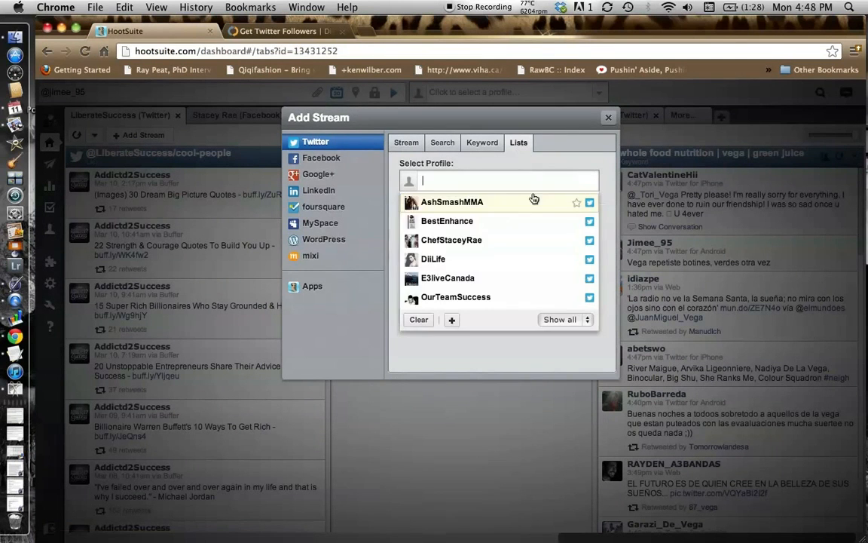
left_click(509, 297)
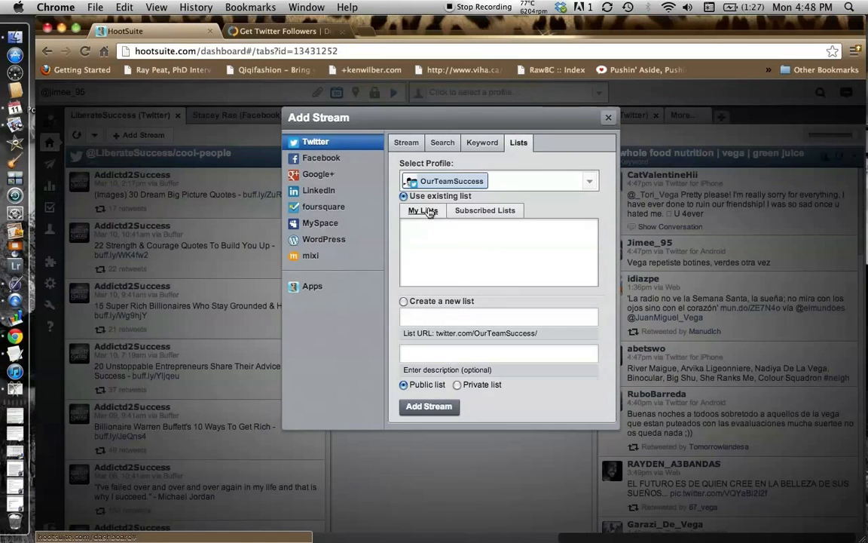
left_click(448, 322)
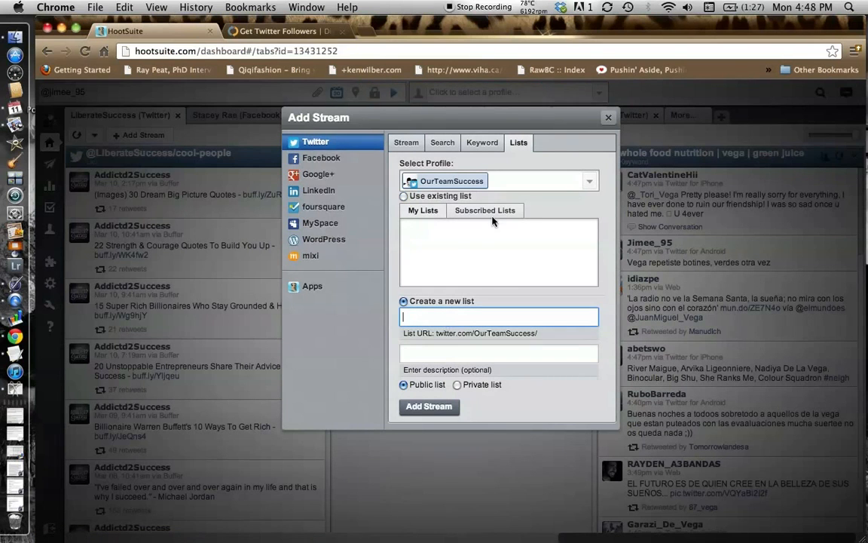
left_click(422, 212)
left_click(422, 211)
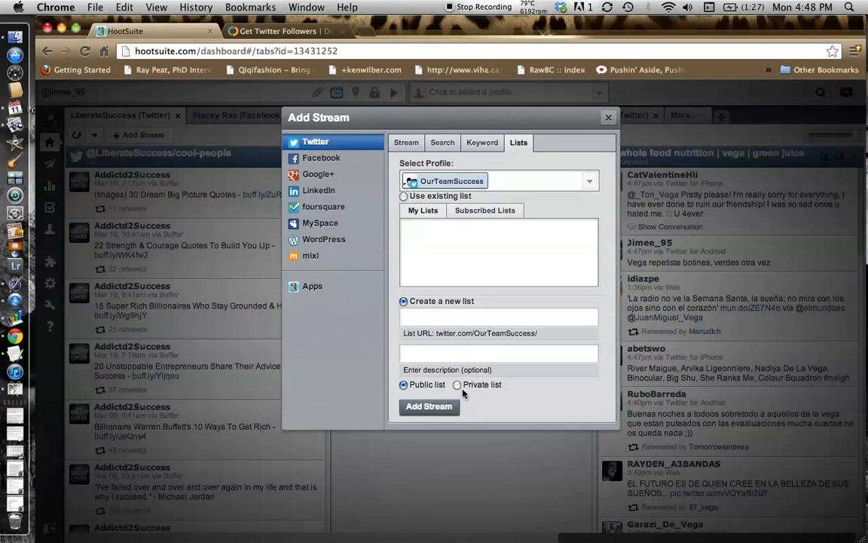
left_click(461, 317)
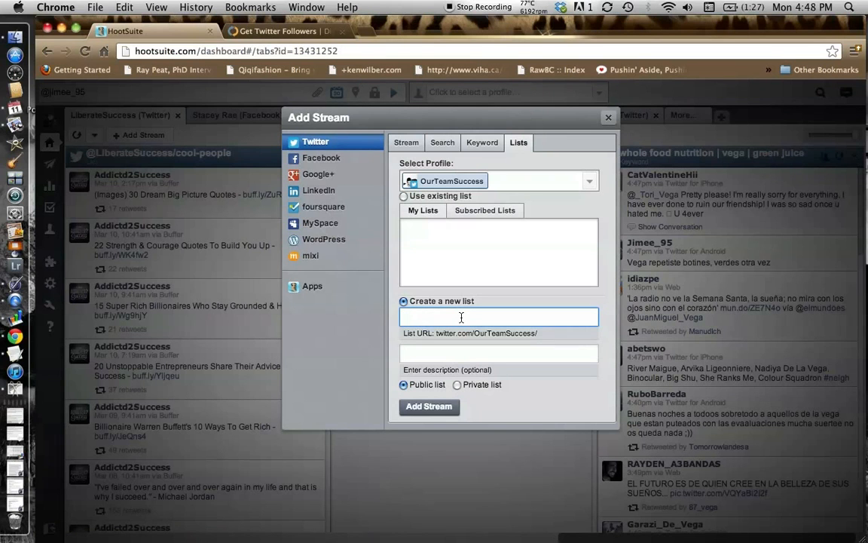
Name the new public list "Super COOL people" and add it as a stream
type("Super")
type("heros")
key("BackSpace")
key("BackSpace")
key("BackSpace")
key("BackSpace")
key("BackSpace")
type("COOL ")
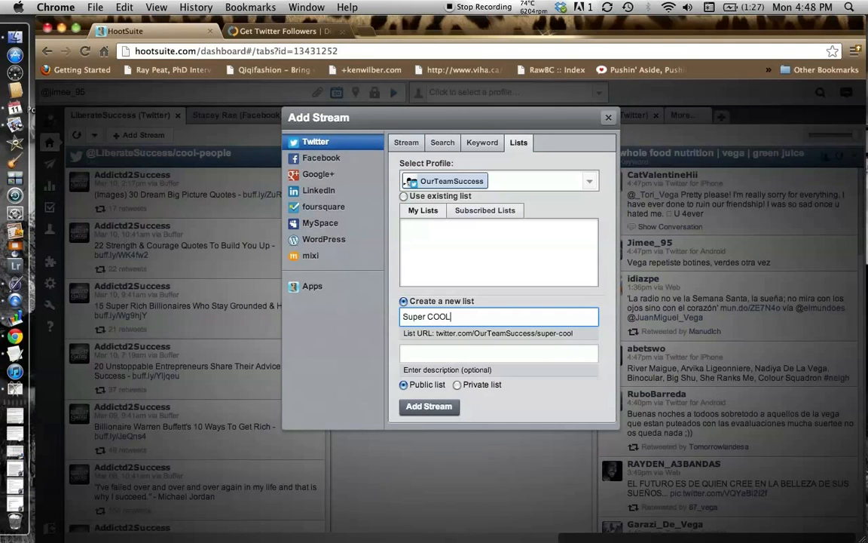
type("people")
left_click(429, 414)
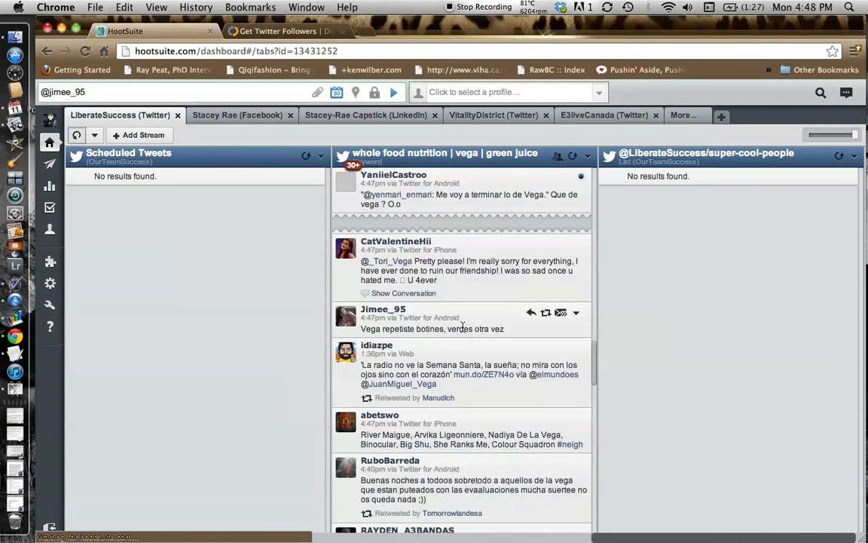
scroll(469, 365, "up", 5)
scroll(459, 275, "left", 1)
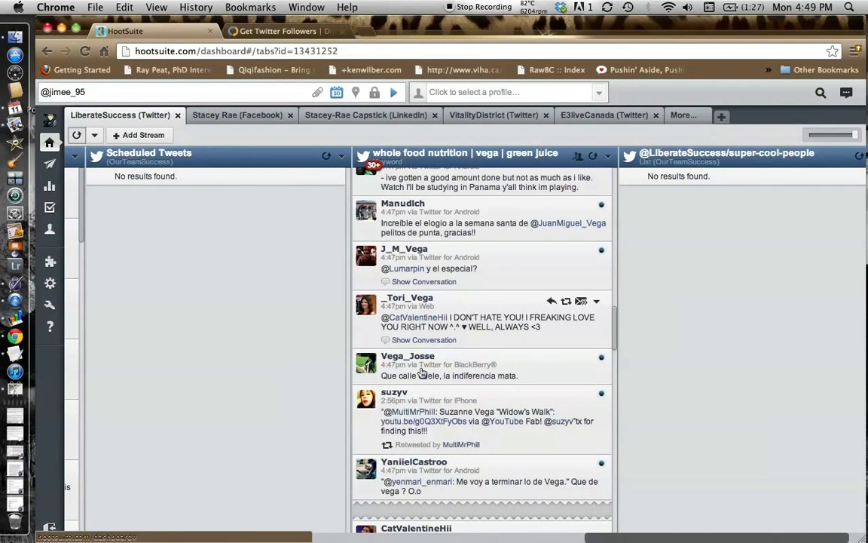
left_click(416, 299)
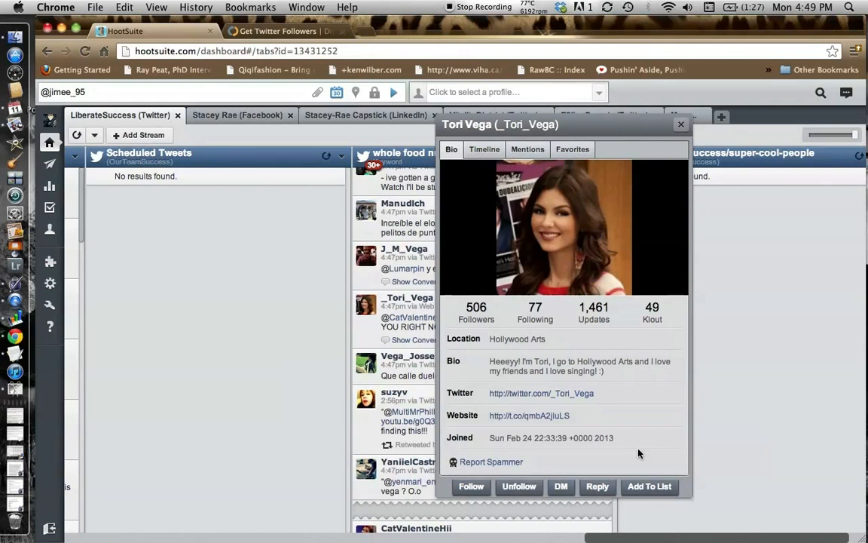
left_click(649, 489)
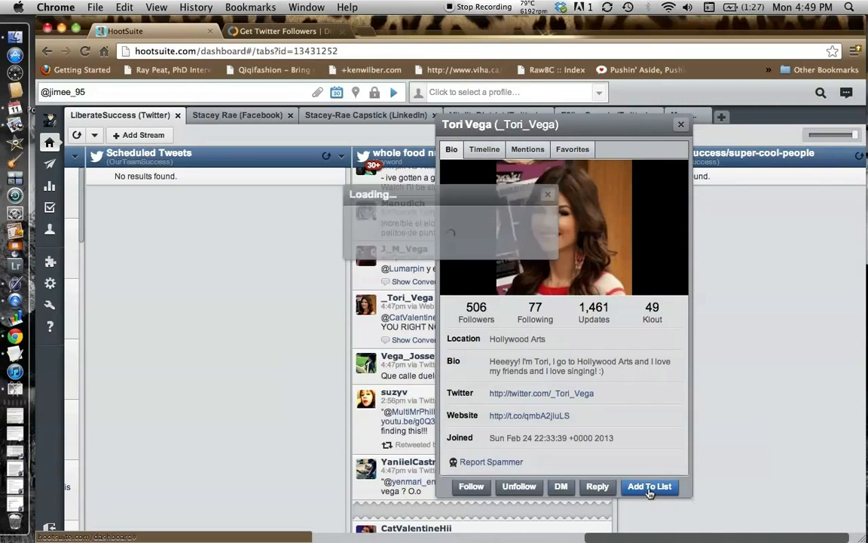
left_click(511, 236)
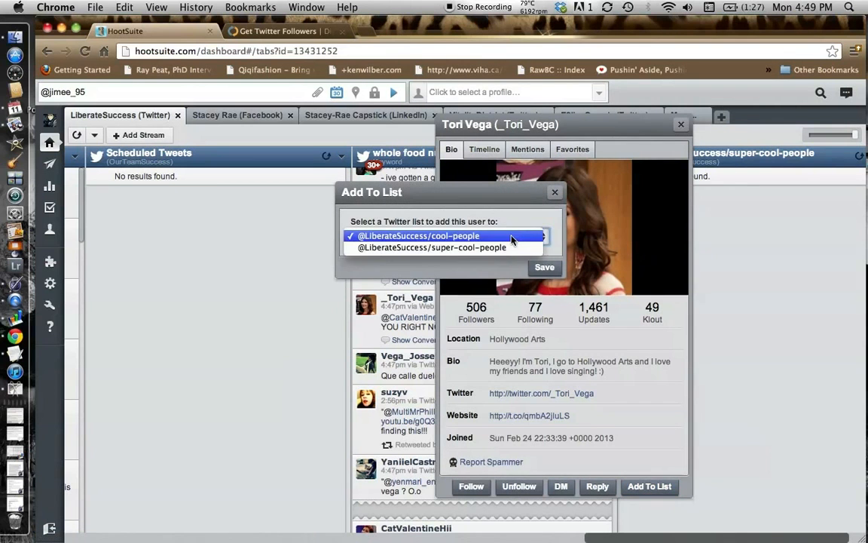
left_click(513, 248)
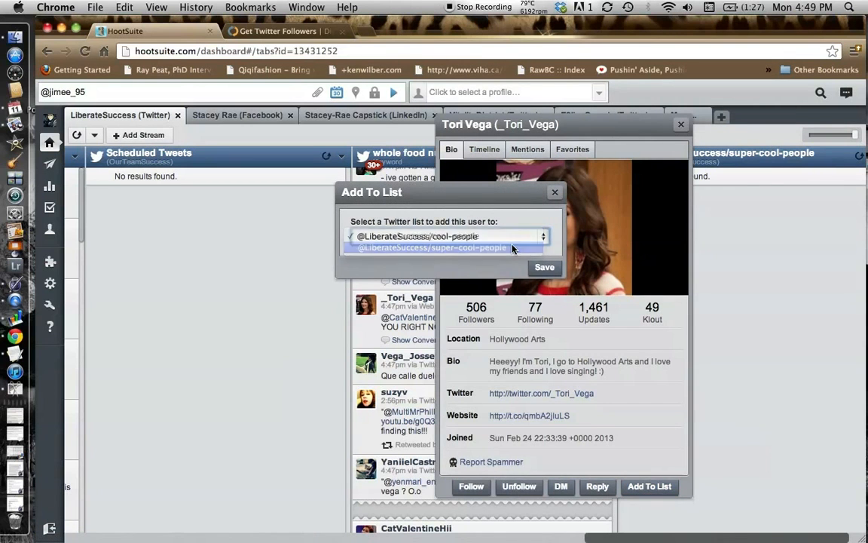
left_click(544, 269)
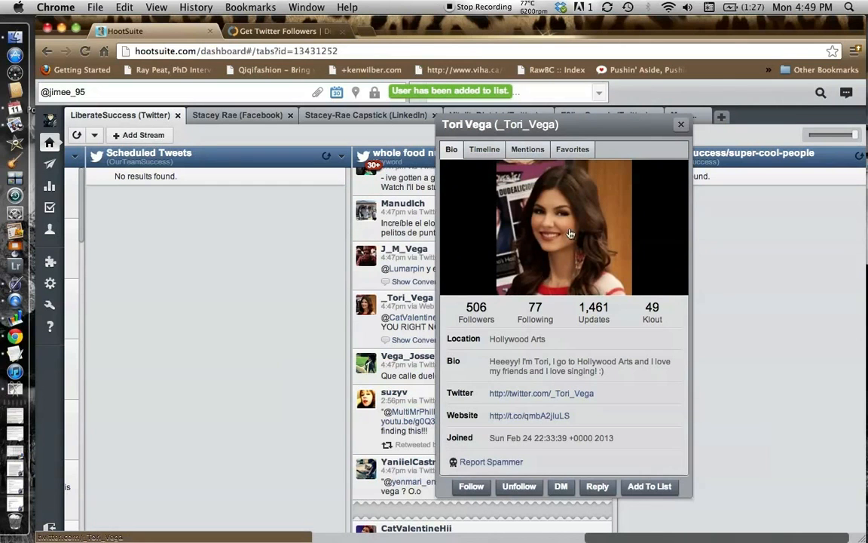
left_click(681, 125)
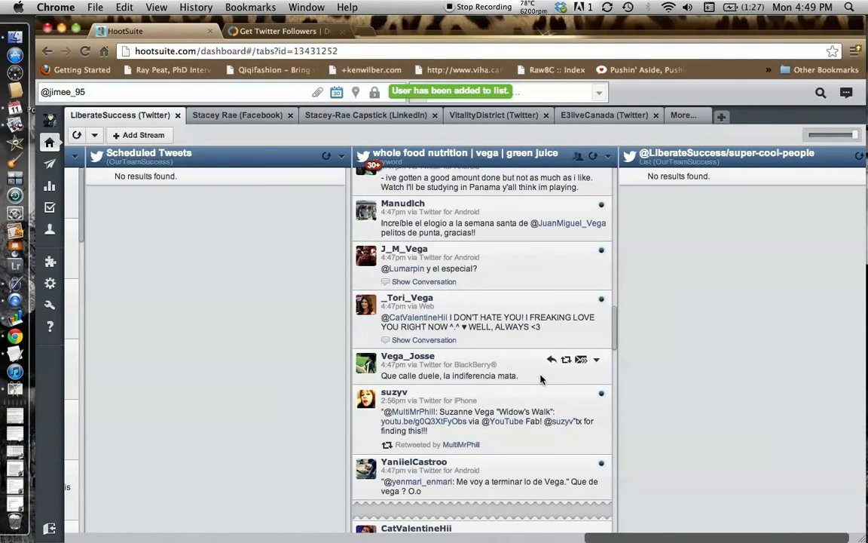
scroll(759, 248, "right", 1)
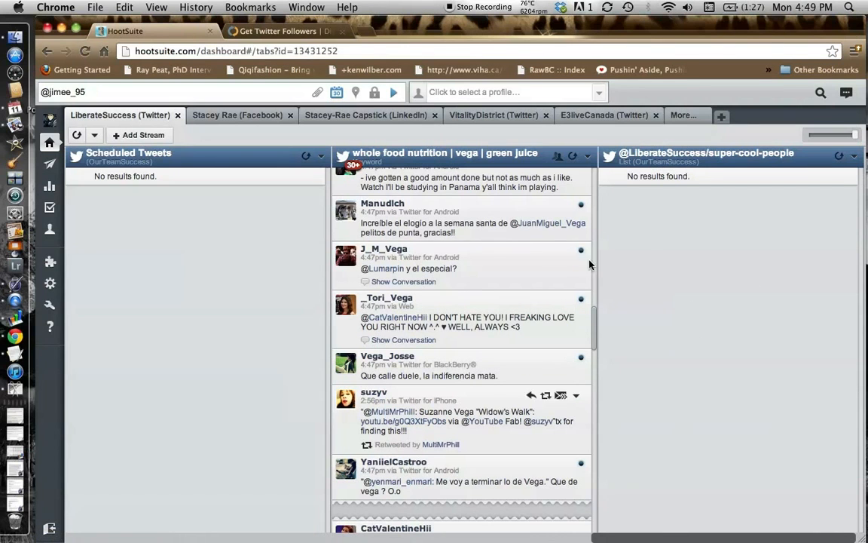
left_click(854, 156)
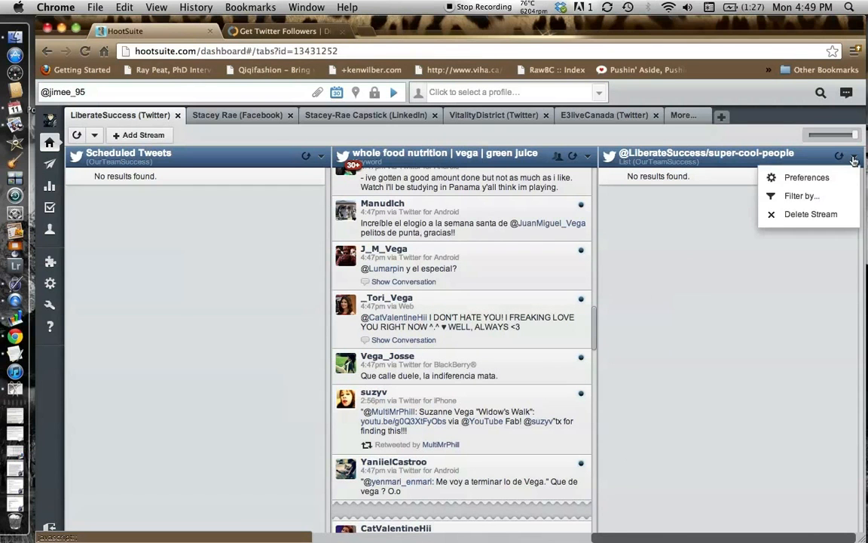
left_click(821, 216)
left_click(549, 202)
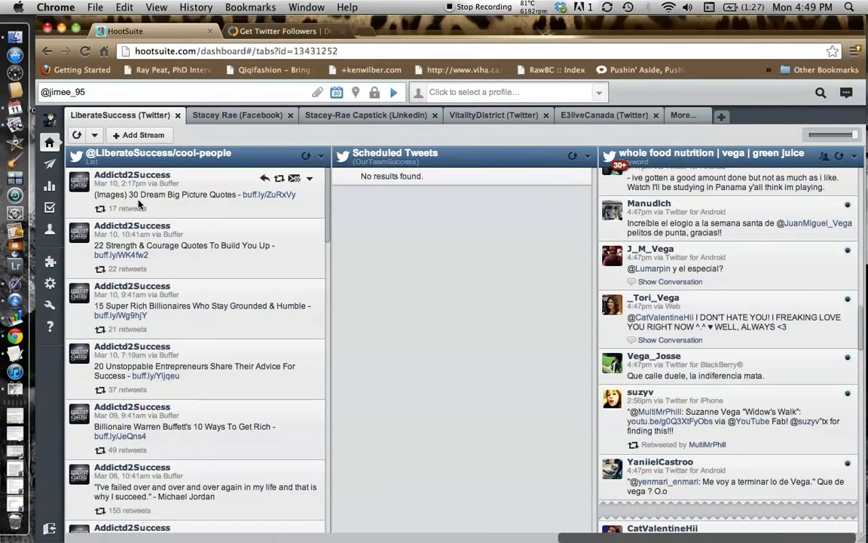
Clear the leftover reply text from the message composer
left_click(99, 97)
key("super+a")
key("BackSpace")
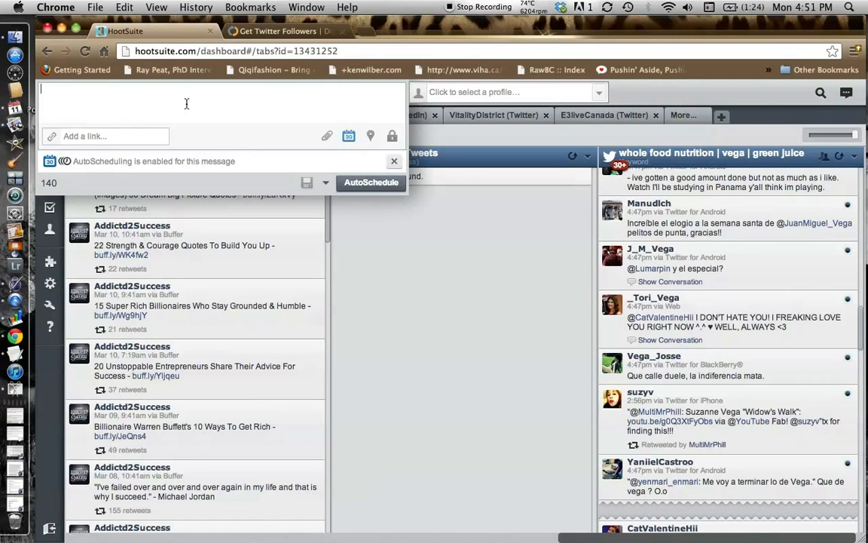
Select the Success Liberated Online, OurTeamSuccess, personal Facebook and personal LinkedIn profiles as destinations for the new message
left_click(438, 92)
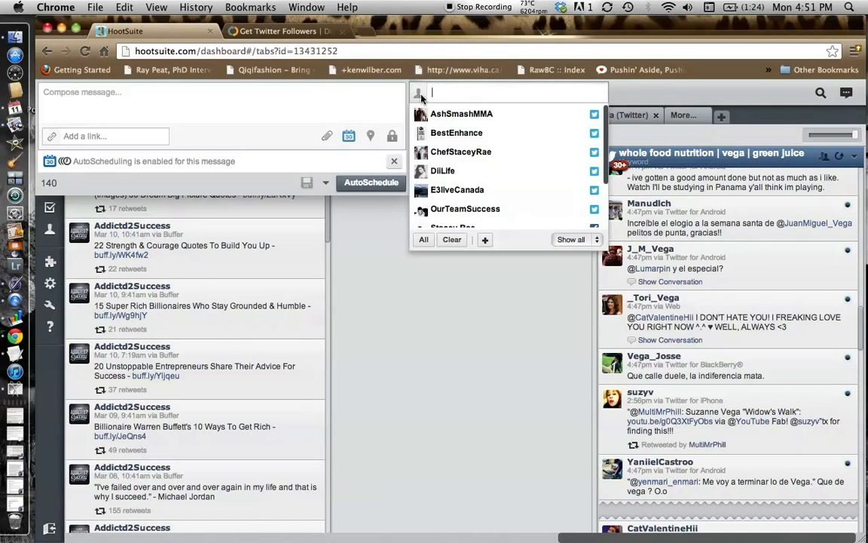
scroll(455, 177, "down", 3)
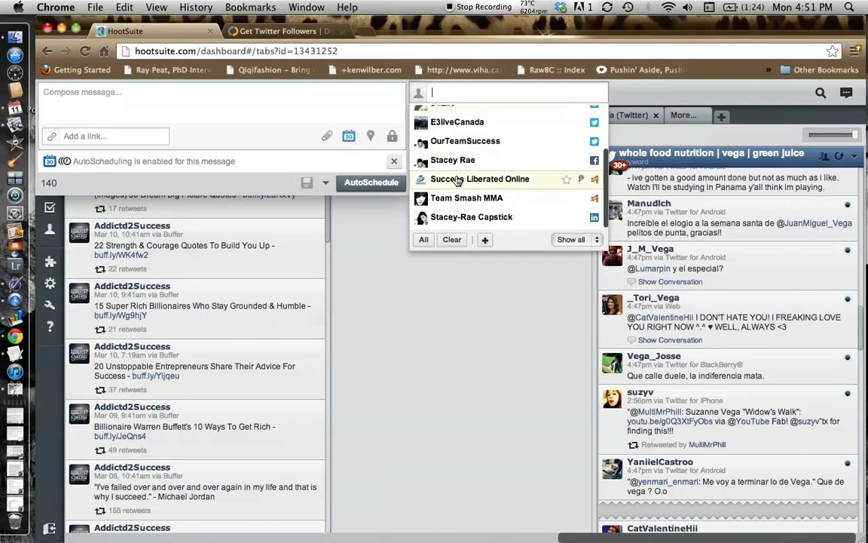
left_click(457, 181)
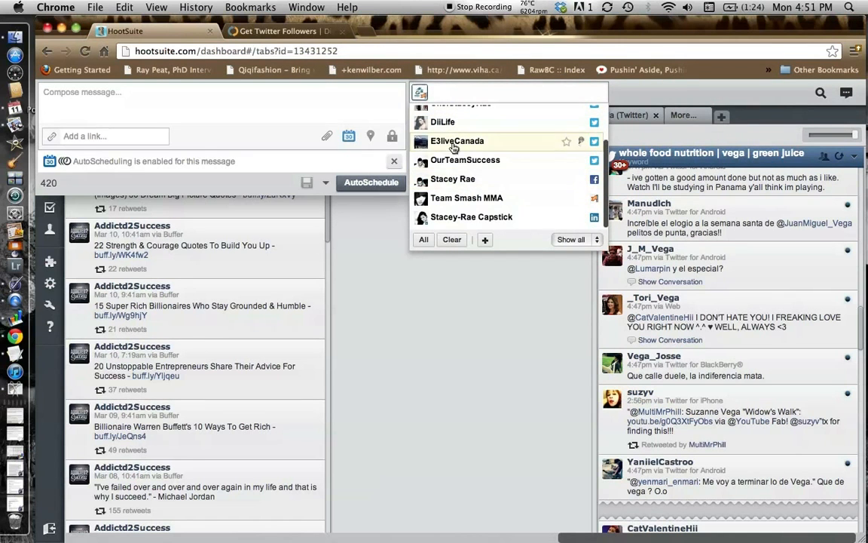
left_click(453, 142)
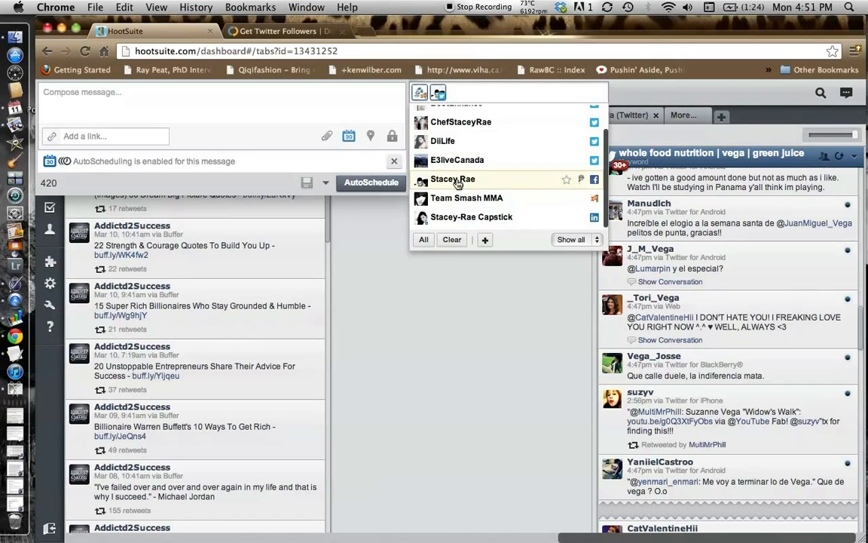
left_click(456, 181)
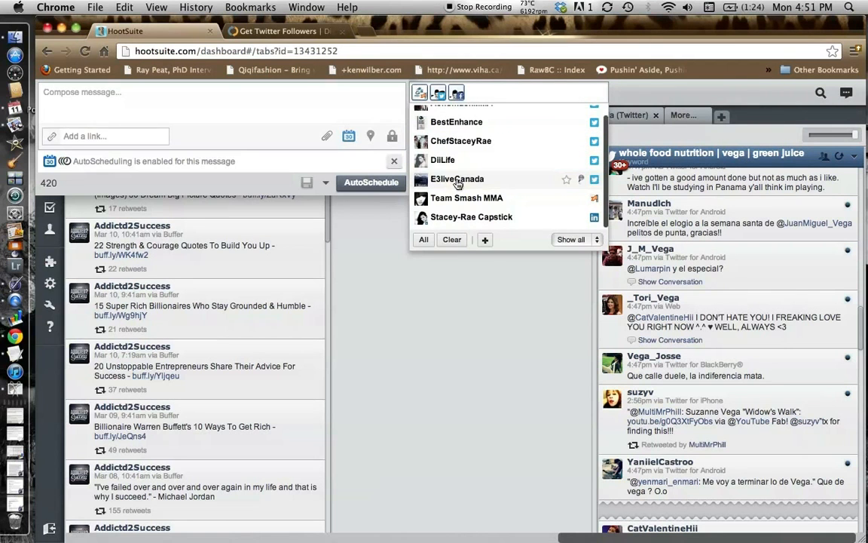
left_click(475, 218)
left_click(280, 93)
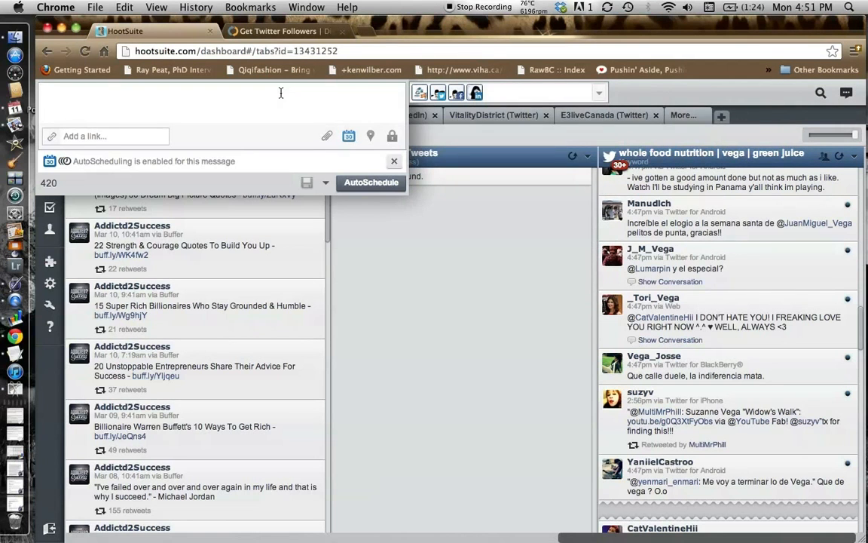
Remove the LinkedIn, Facebook and OurTeamSuccess profiles from the message's destinations, keeping only Success Liberated Online
left_click(477, 93)
left_click(476, 93)
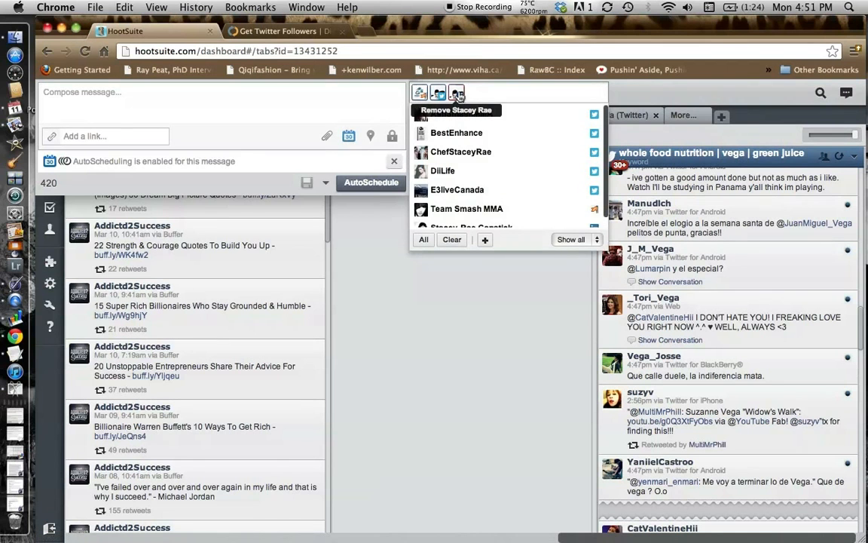
left_click(456, 94)
left_click(440, 93)
Write the message "Geeking out on Hootsuite!" in the composer
left_click(343, 98)
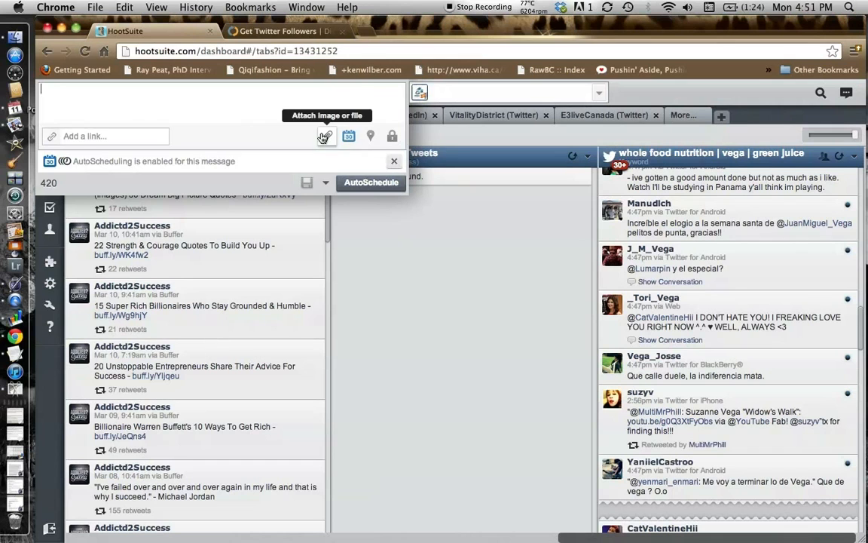
type("Hey")
key("BackSpace")
key("BackSpace")
key("BackSpace")
type("Geeking out on ")
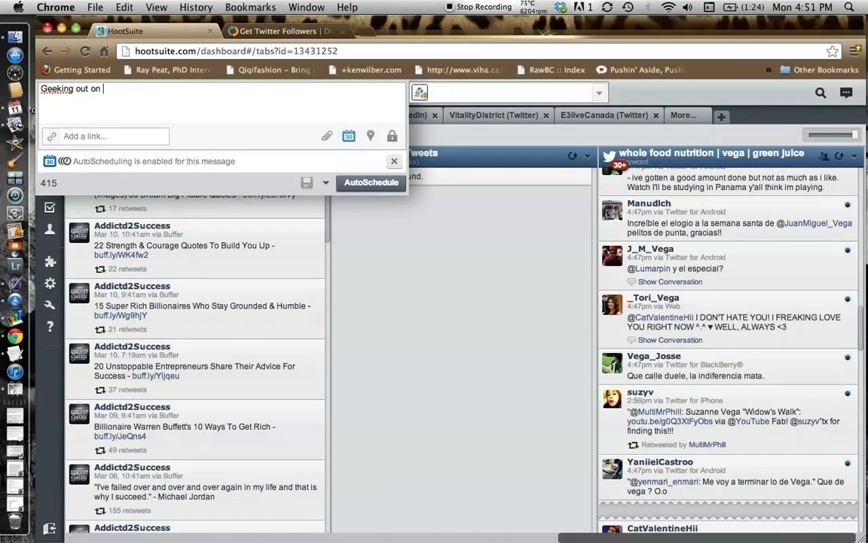
type("Hootsuite!")
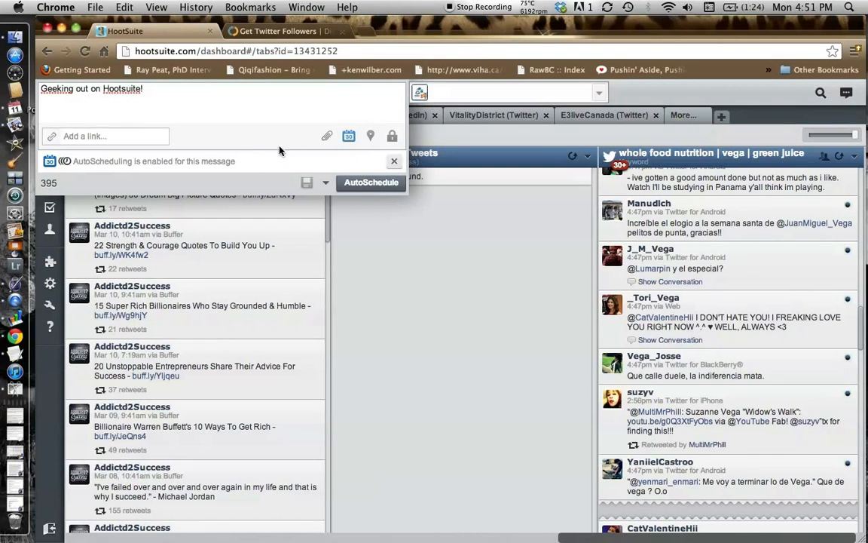
Attach the photo 11404356.gif from the Desktop to the message
left_click(330, 137)
left_click(422, 215)
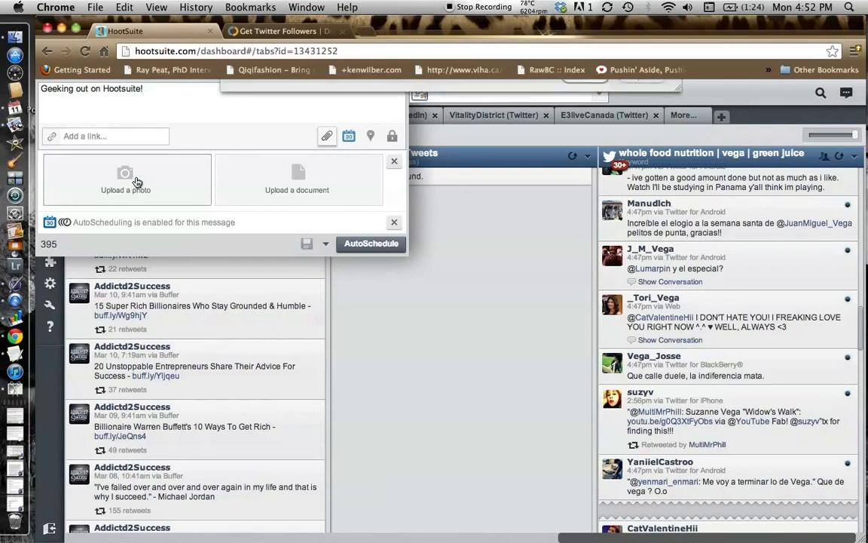
left_click(136, 182)
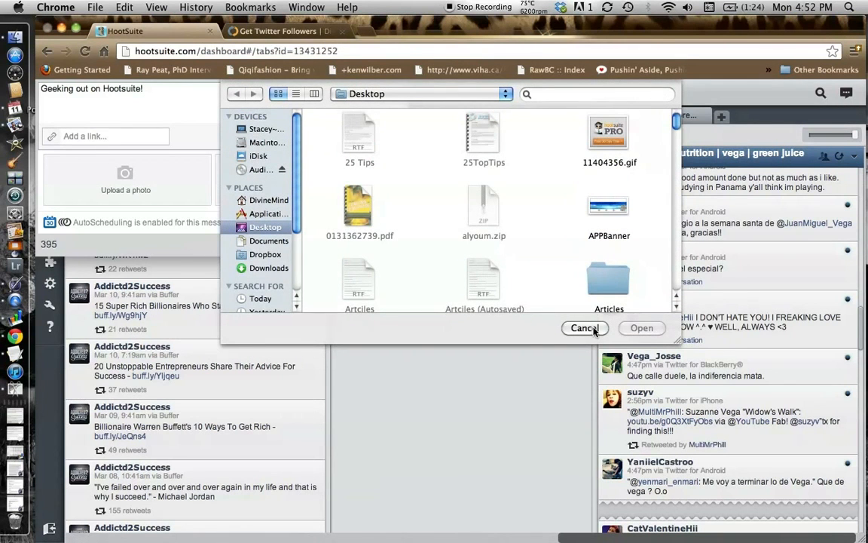
left_click(619, 131)
left_click(637, 328)
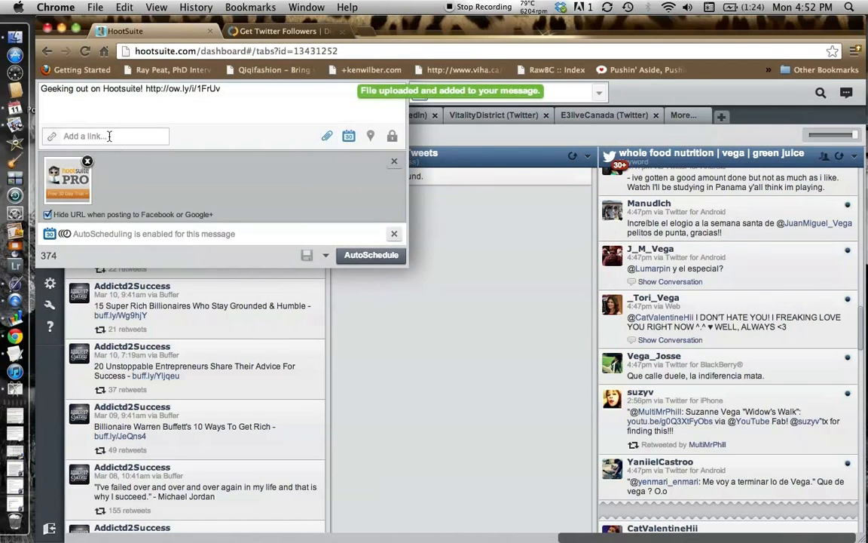
left_click(110, 136)
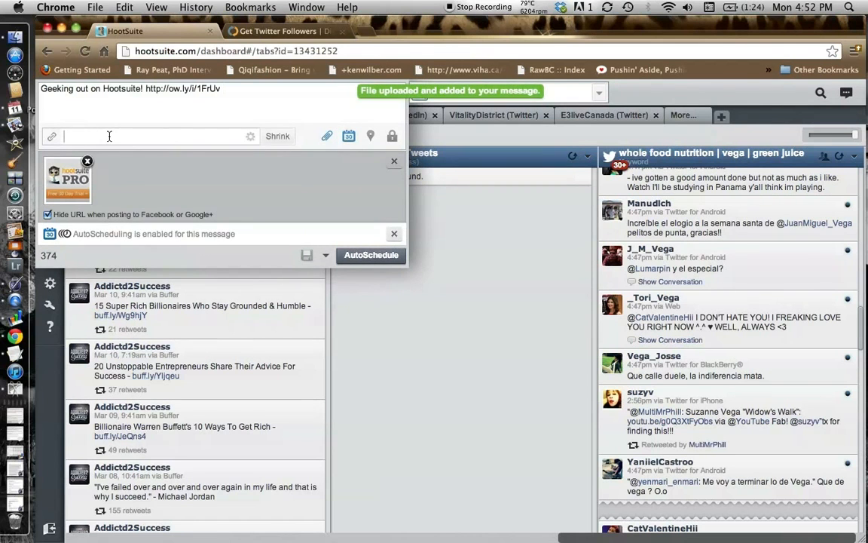
left_click(249, 88)
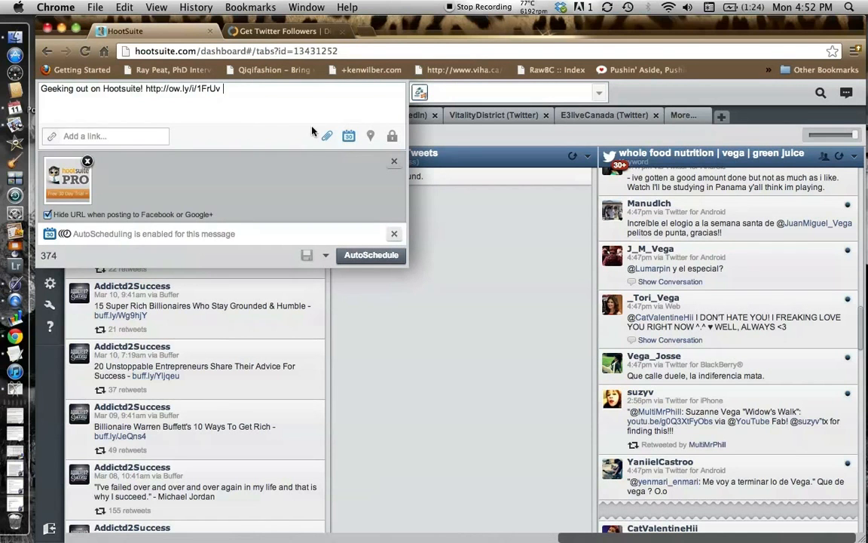
Turn off AutoSchedule, set the message's send time to 7:55 PM on 2013-03-11, and collapse the composer
left_click(348, 136)
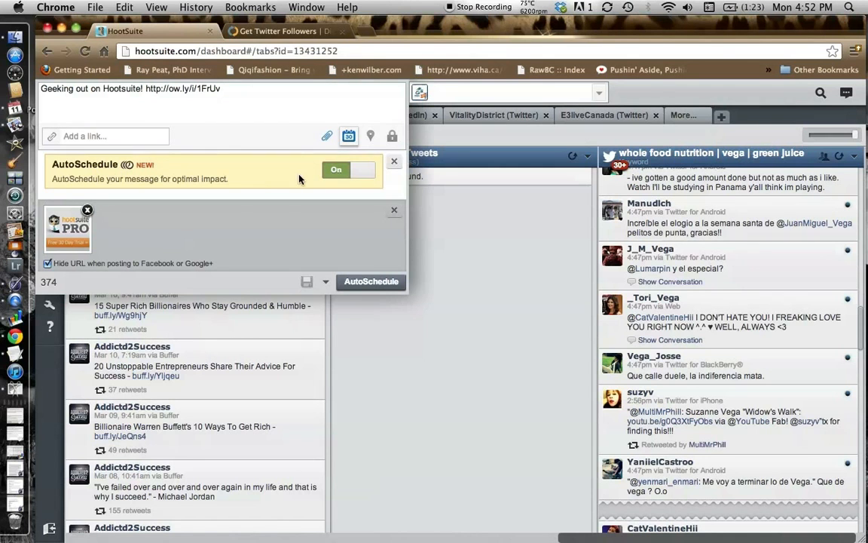
left_click(354, 171)
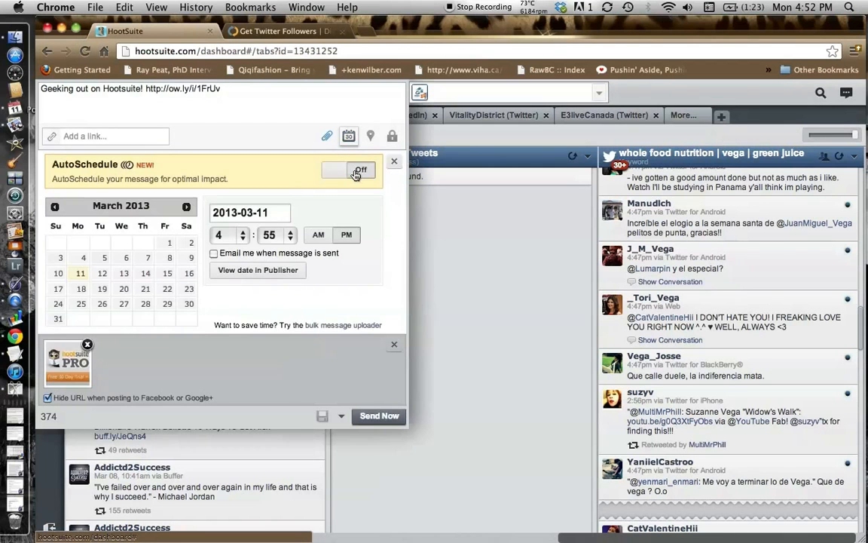
left_click(235, 238)
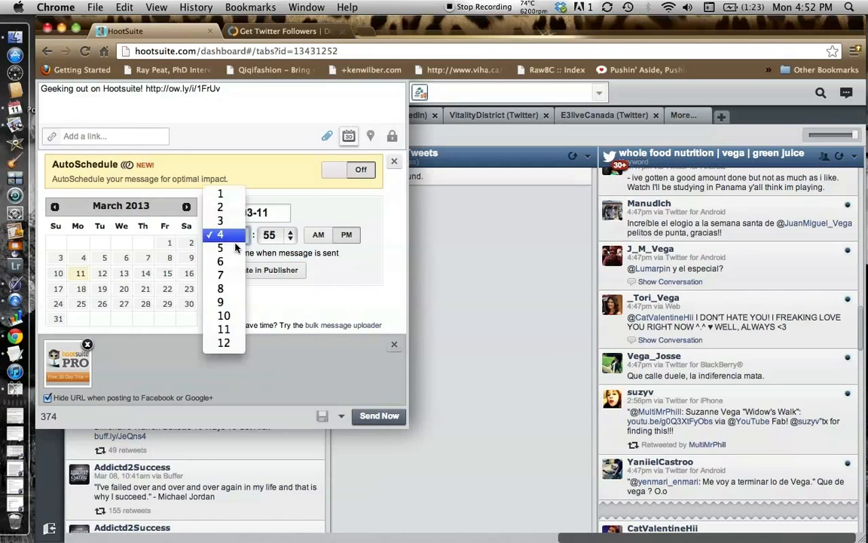
left_click(239, 276)
left_click(236, 239)
left_click(332, 206)
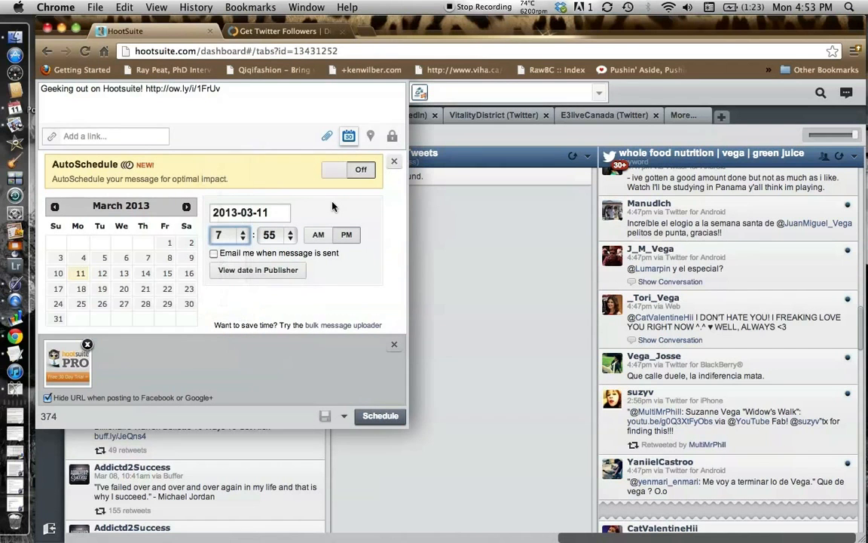
left_click(381, 416)
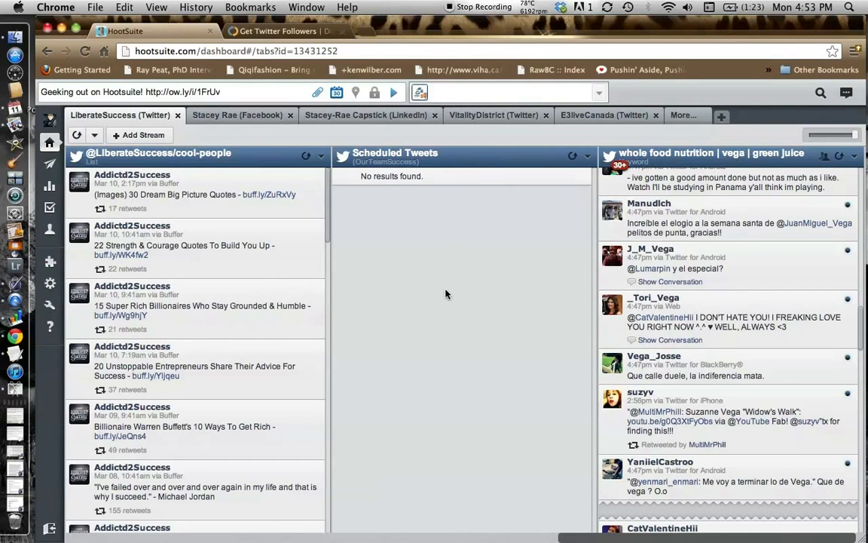
left_click(232, 91)
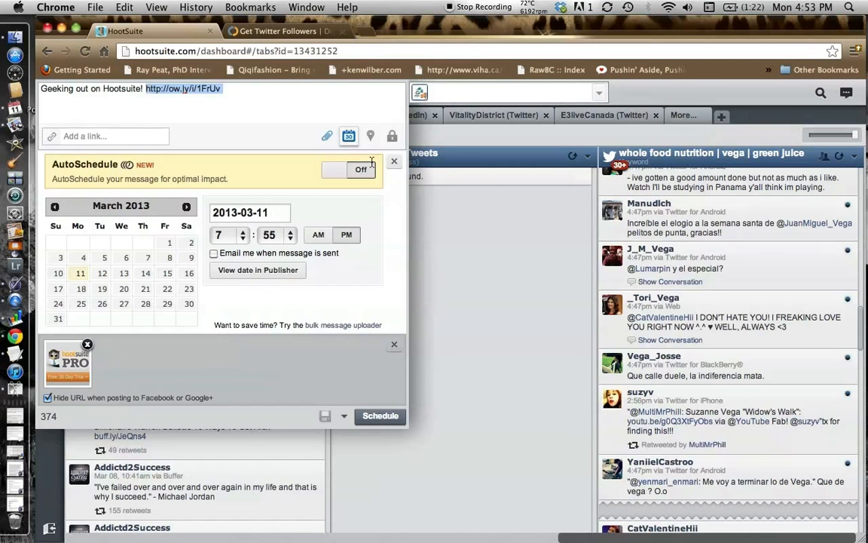
left_click(441, 214)
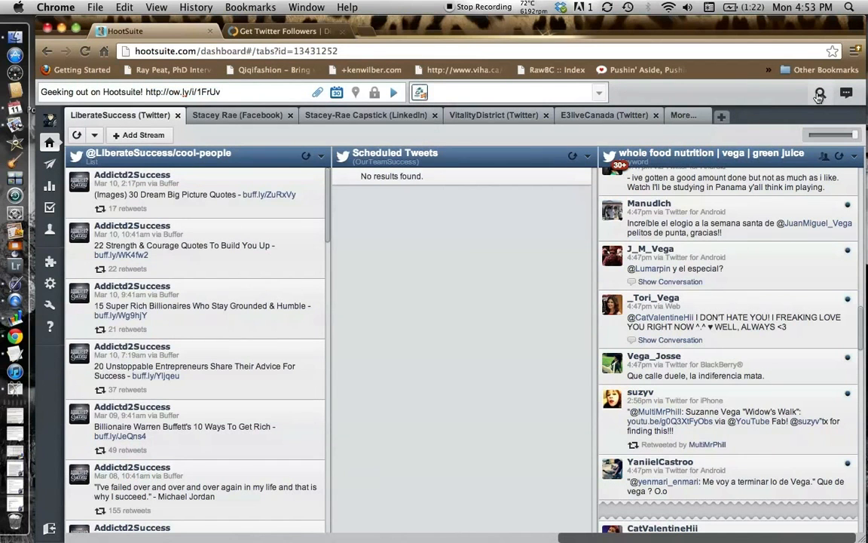
Run a Twitter quick search for #vancouver and browse the matching tweets
left_click(819, 93)
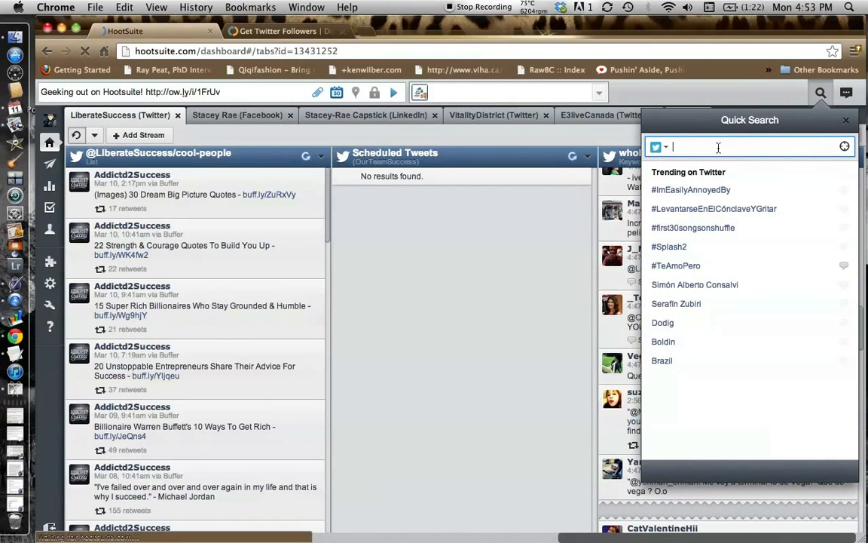
type("#")
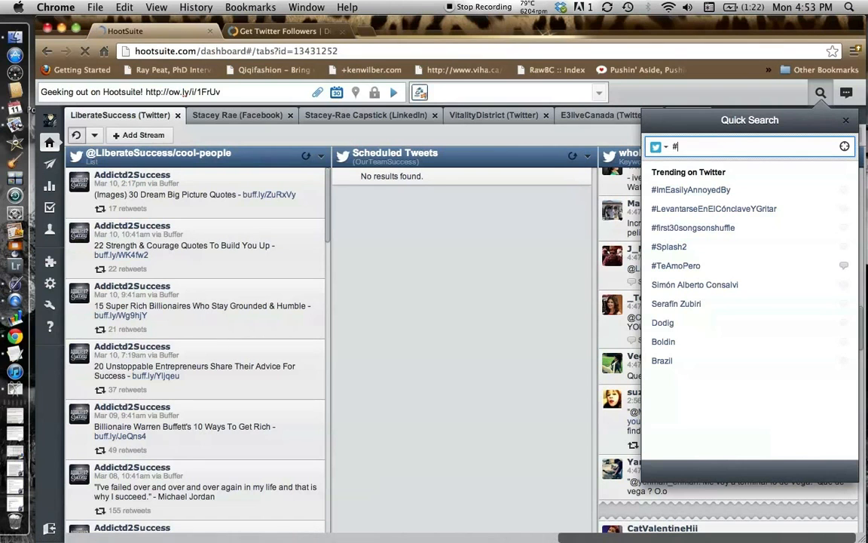
type("vancouver")
key("Return")
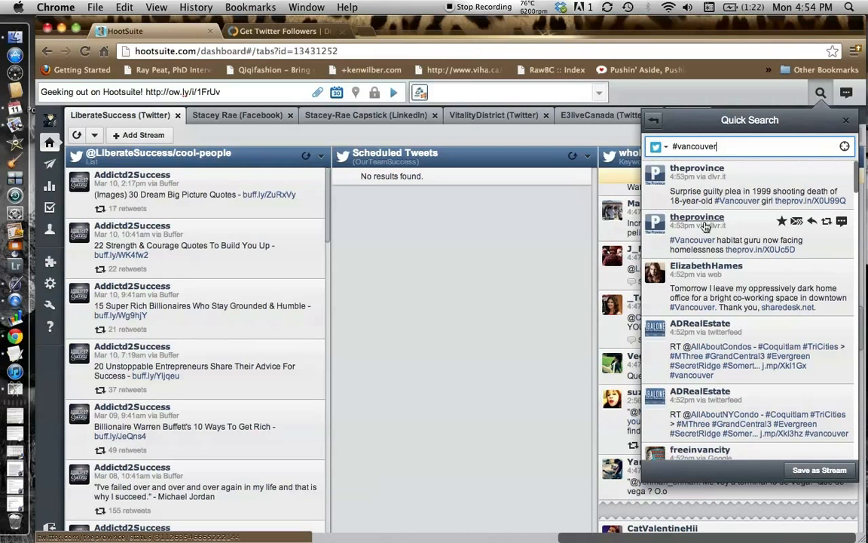
scroll(732, 326, "down", 5)
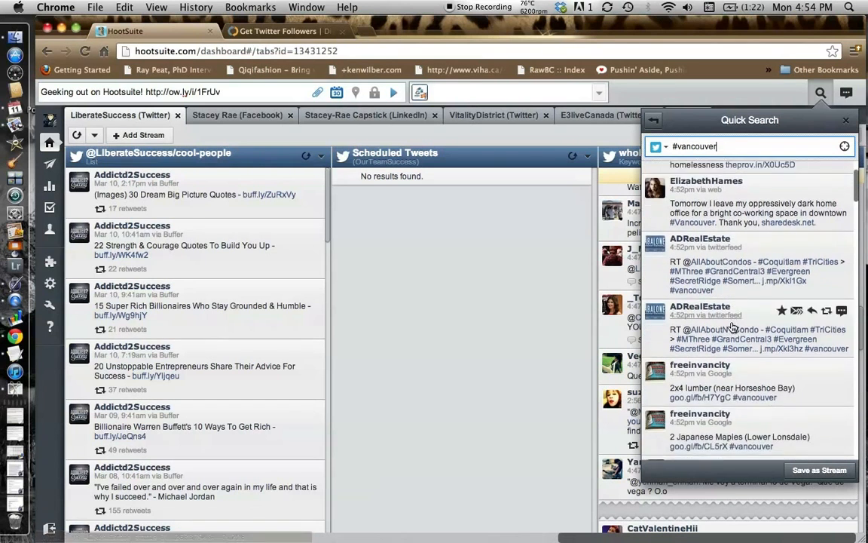
scroll(737, 400, "down", 3)
scroll(724, 302, "up", 8)
Run a Twitter quick search for #health, and close the search window
triple_click(700, 145)
type("heal")
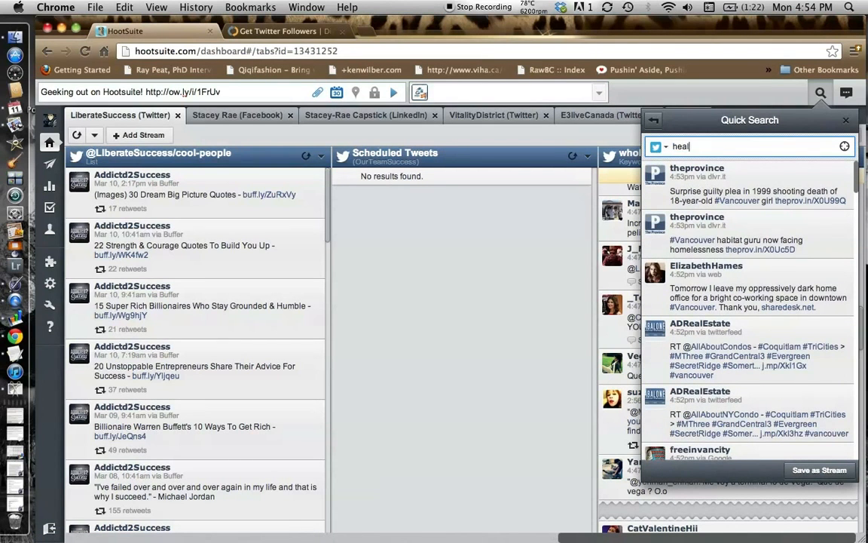
key("BackSpace")
key("BackSpace")
type("#health")
key("Return")
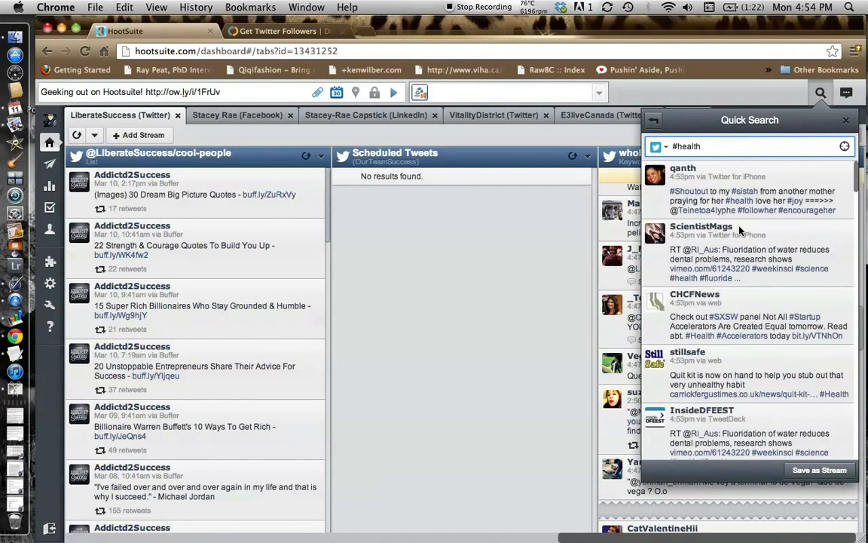
left_click(821, 93)
Reopen the drafted "Geeking out on Hootsuite!" message to review its text and schedule settings
left_click(254, 92)
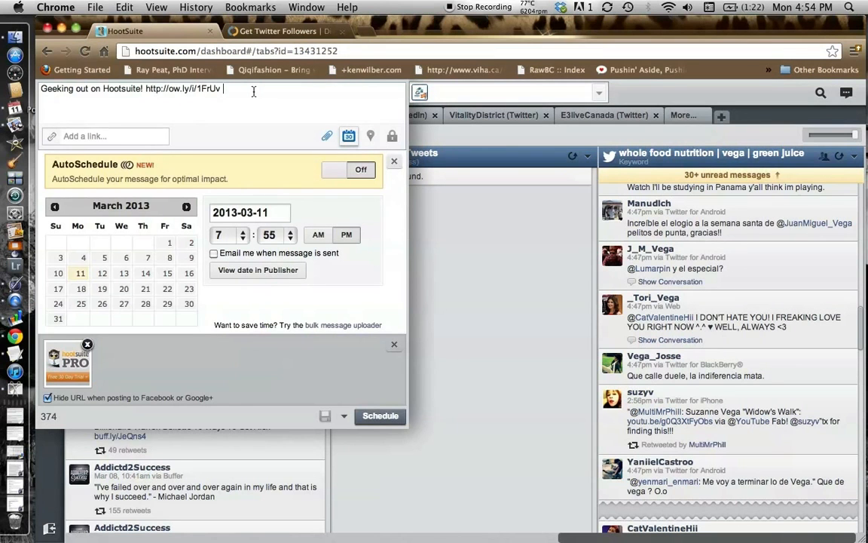
key("super+a")
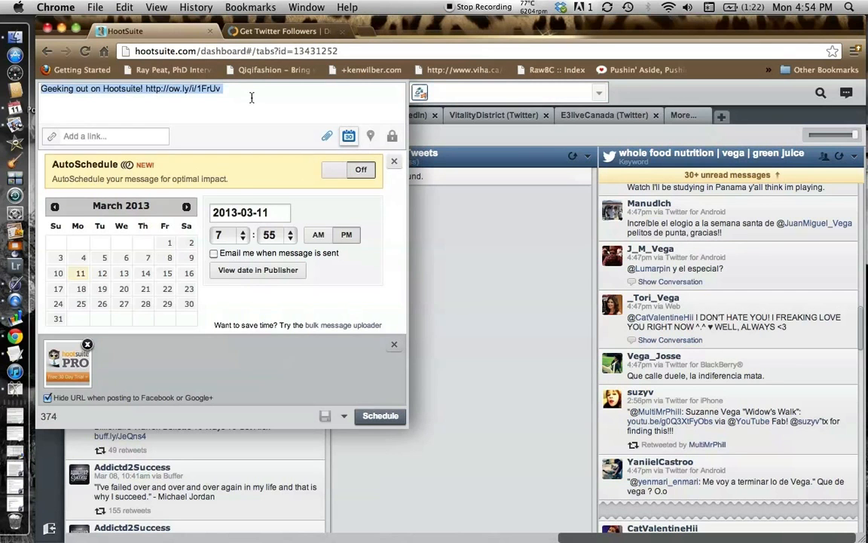
left_click(252, 97)
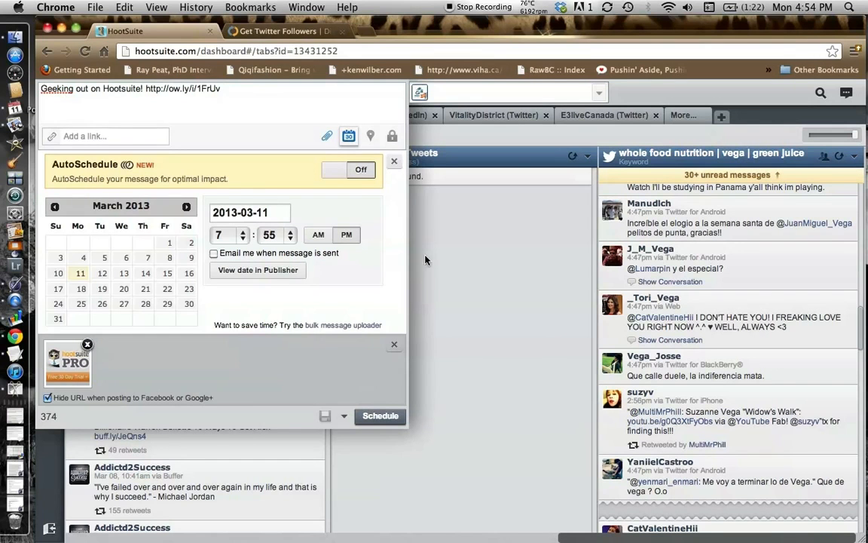
Collapse the message composer and return to the first streams to browse newer posts in the Home Feed
left_click(453, 281)
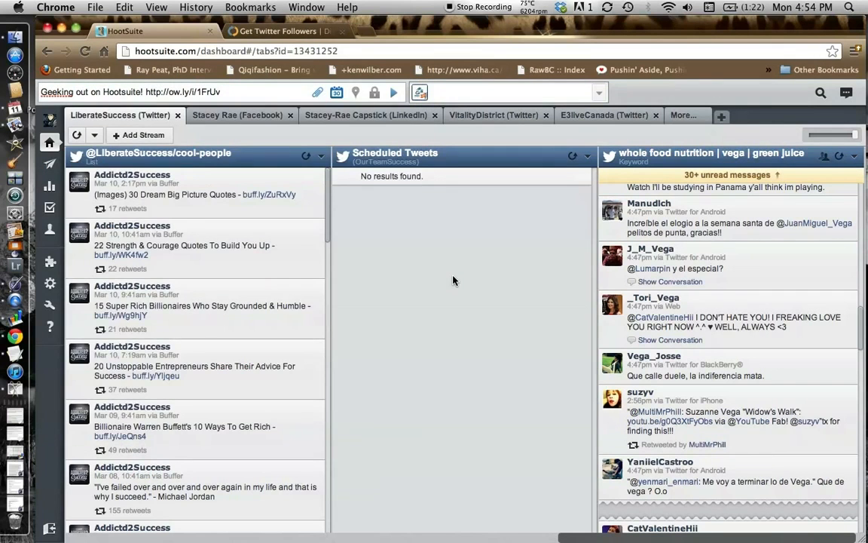
scroll(224, 204, "left", 5)
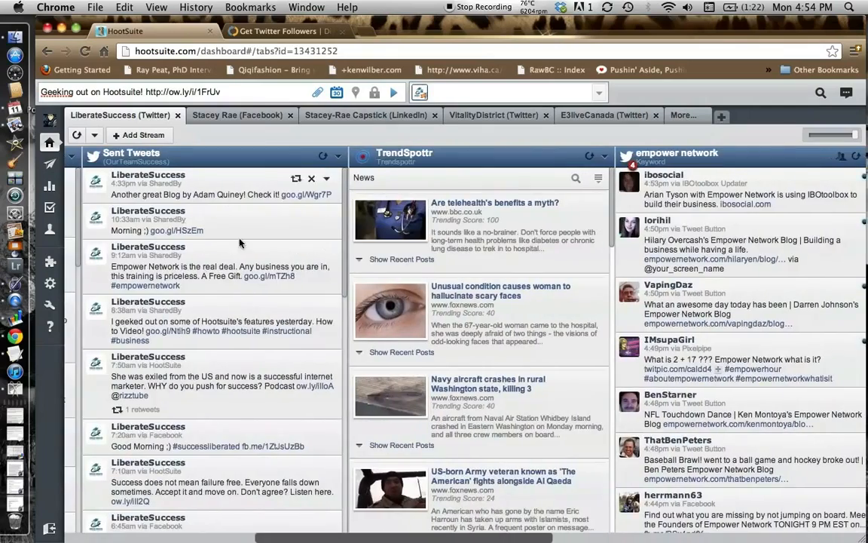
scroll(189, 211, "left", 4)
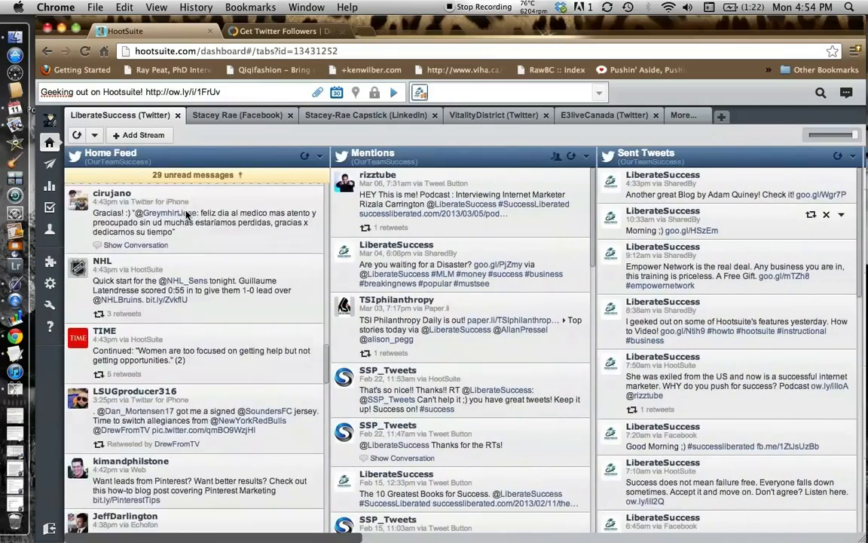
scroll(231, 274, "up", 10)
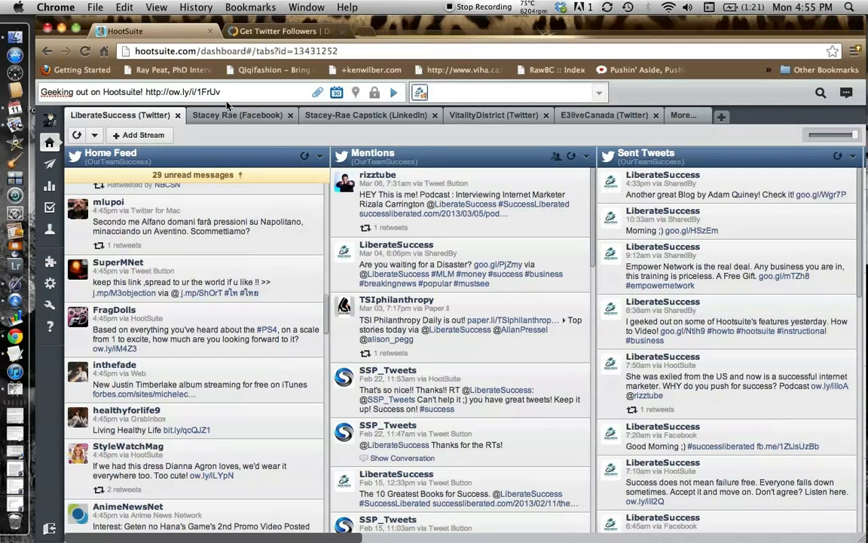
Switch to the open Twellow page and search for Twitter users matching "Success Coach"
left_click(286, 33)
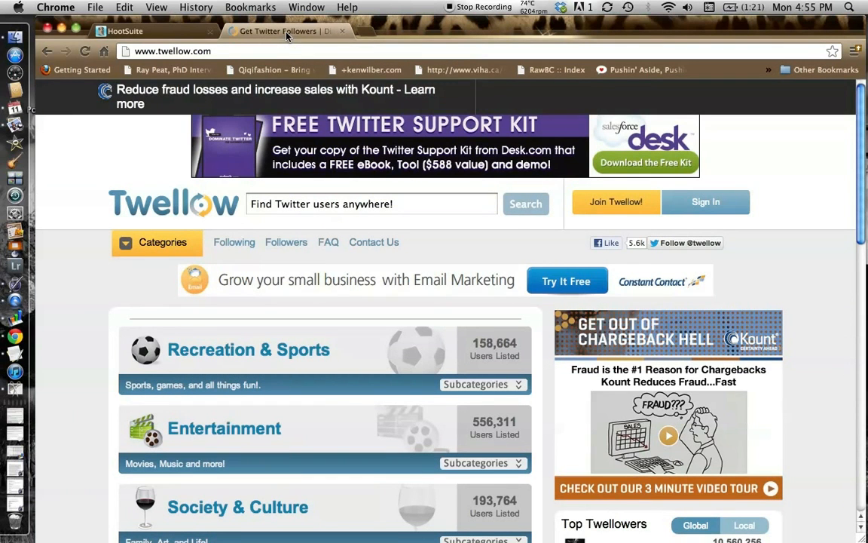
left_click(335, 200)
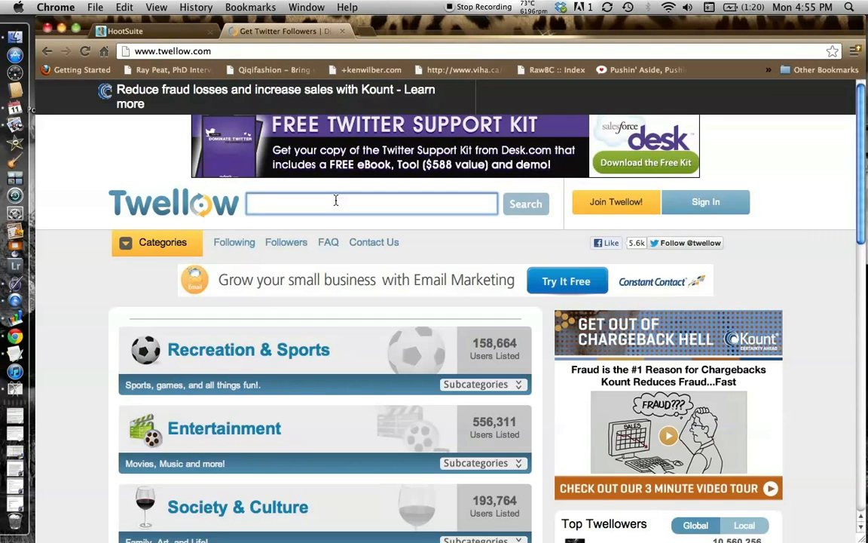
type("s")
key("BackSpace")
type("Life Coach")
key("BackSpace")
key("BackSpace")
key("BackSpace")
key("BackSpace")
key("BackSpace")
key("BackSpace")
key("BackSpace")
key("BackSpace")
key("BackSpace")
key("BackSpace")
type("Success Coach")
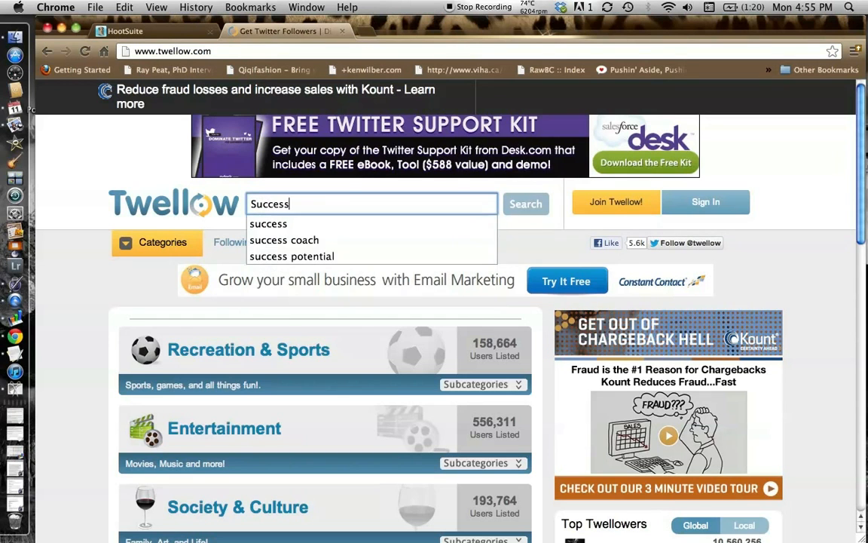
key("Return")
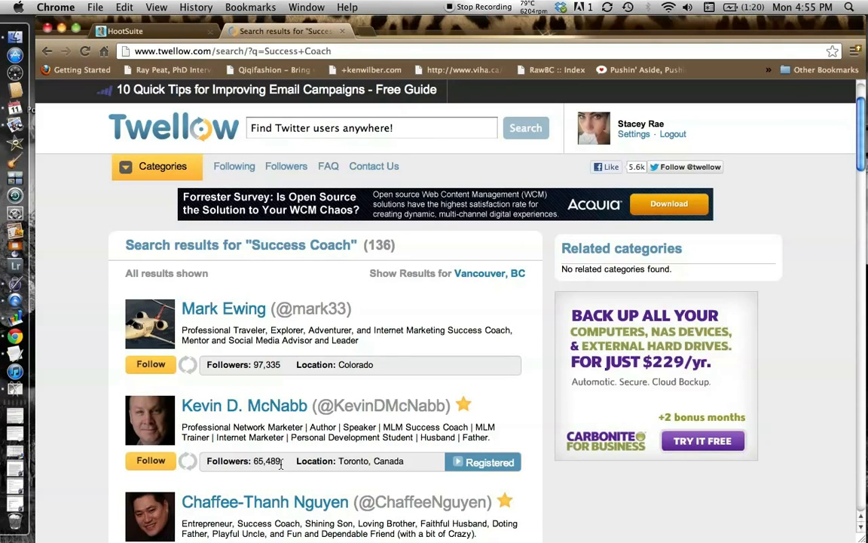
Examine the second search result's Twitter handle, follower count and "Success Coach" description, and switch back to the HootSuite dashboard
left_click_drag(447, 407, 323, 408)
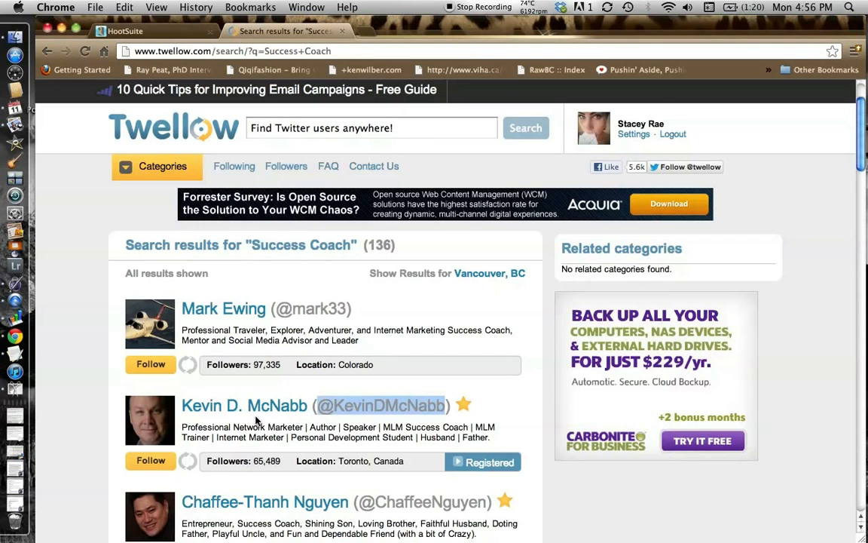
scroll(285, 417, "down", 2)
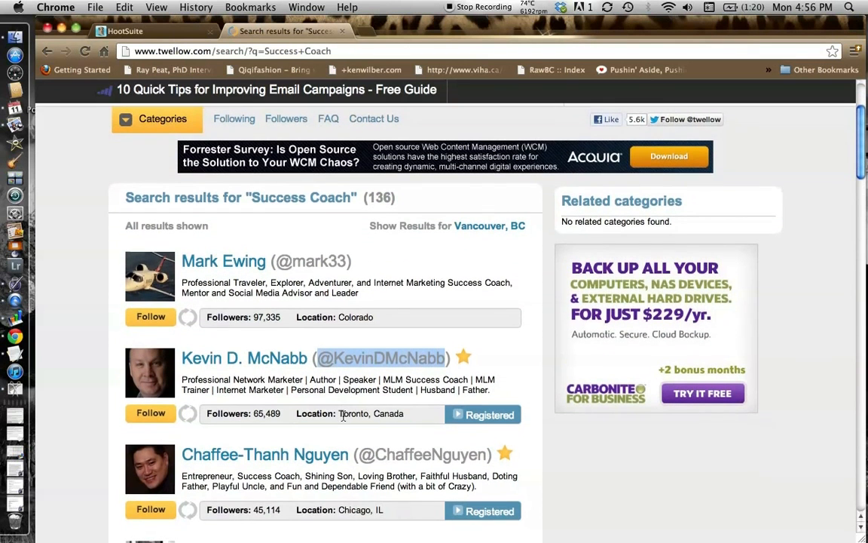
left_click_drag(281, 414, 206, 414)
left_click(259, 414)
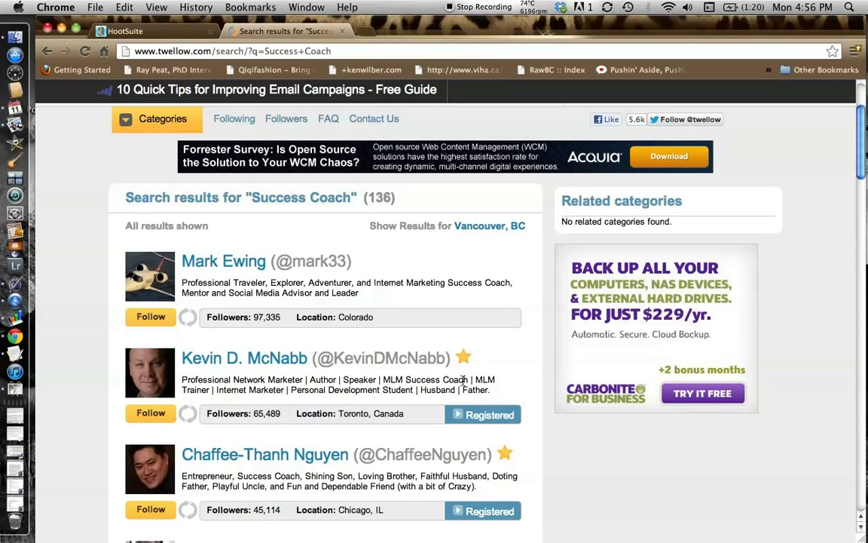
left_click_drag(468, 379, 405, 380)
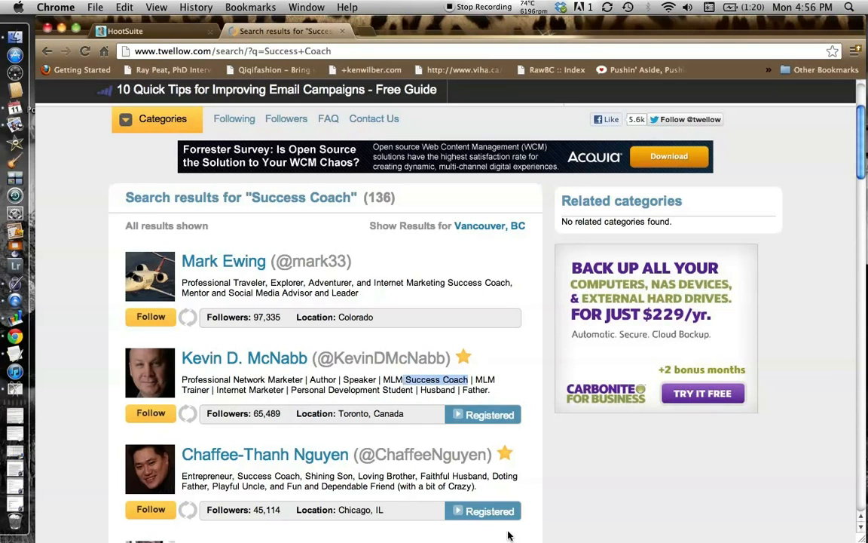
left_click(398, 403)
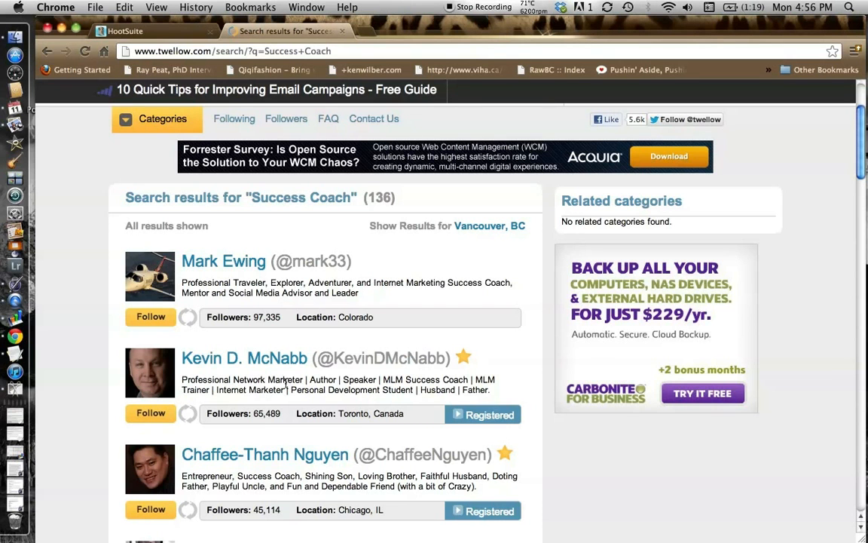
left_click(134, 29)
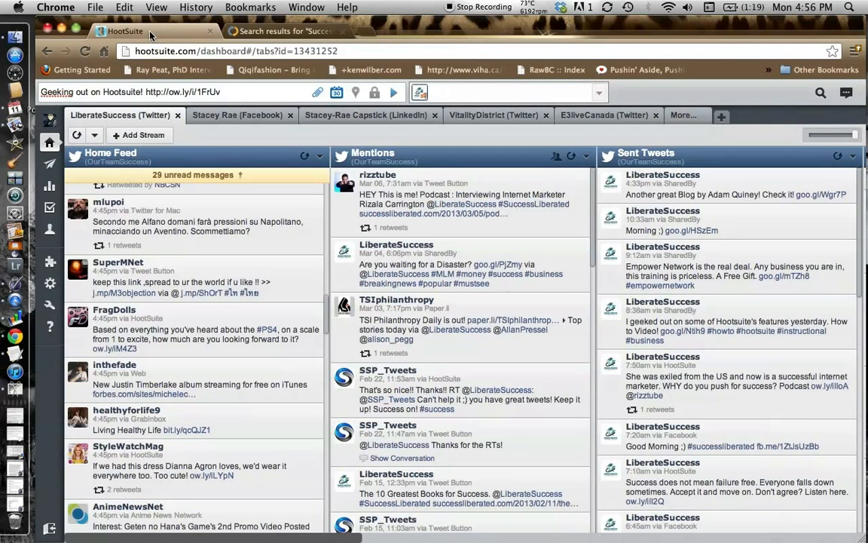